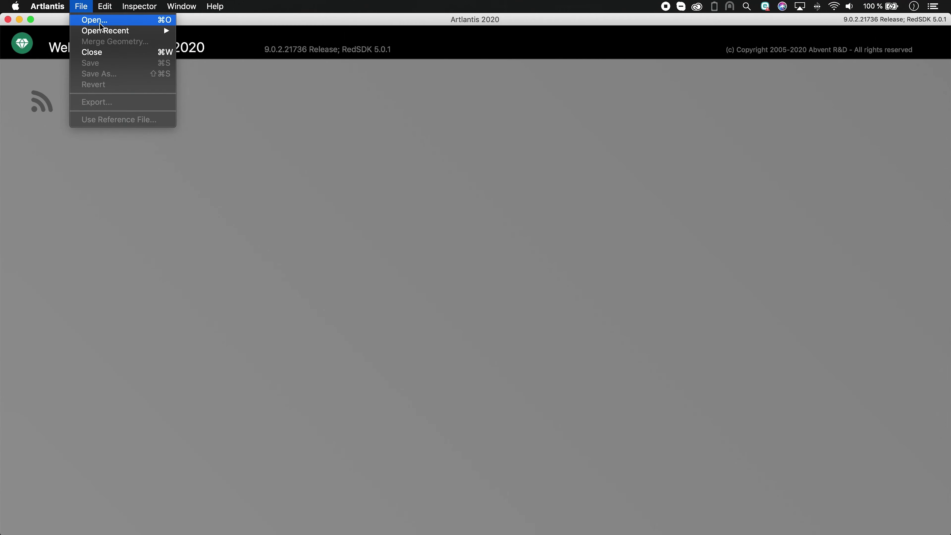
Open the project BUSSY - 20-04-16 DESS-ATL.atl and hide the media catalog to enlarge the preview
click(100, 22)
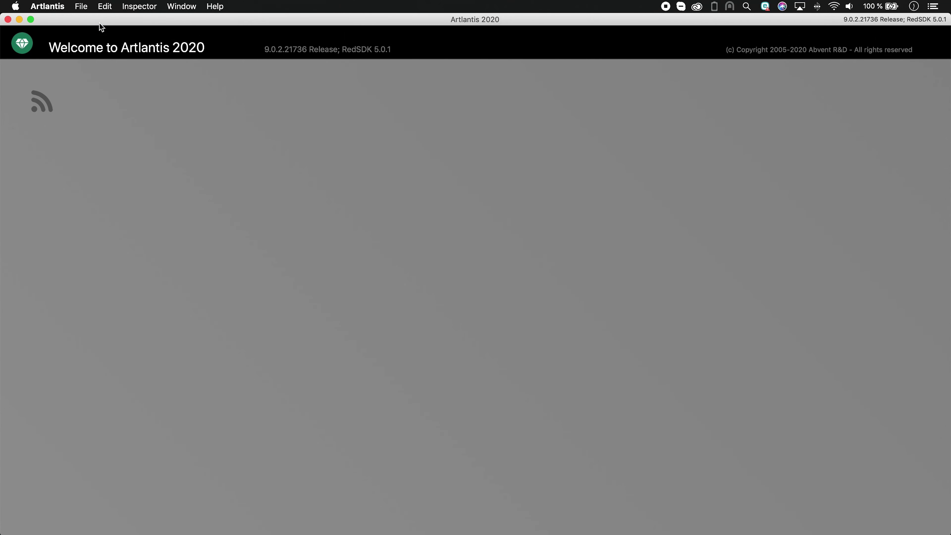
click(684, 342)
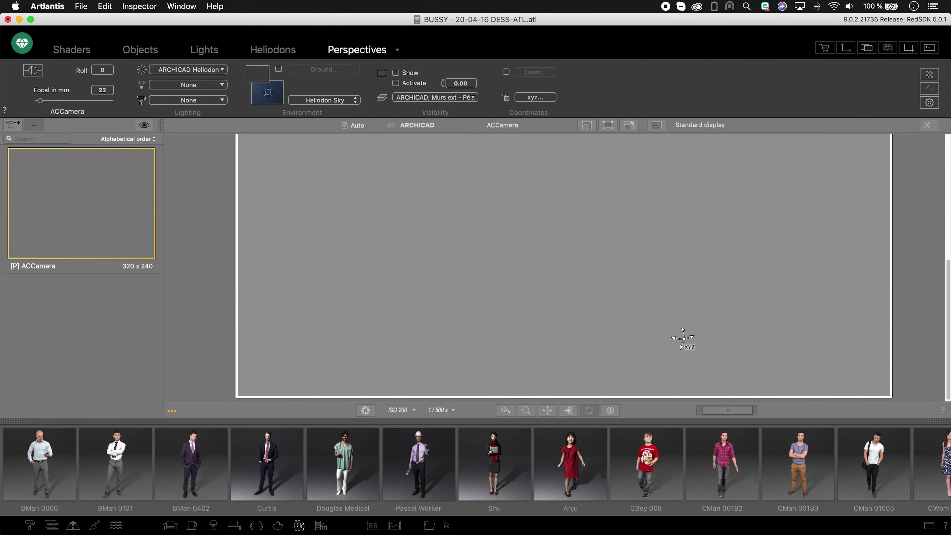
click(16, 421)
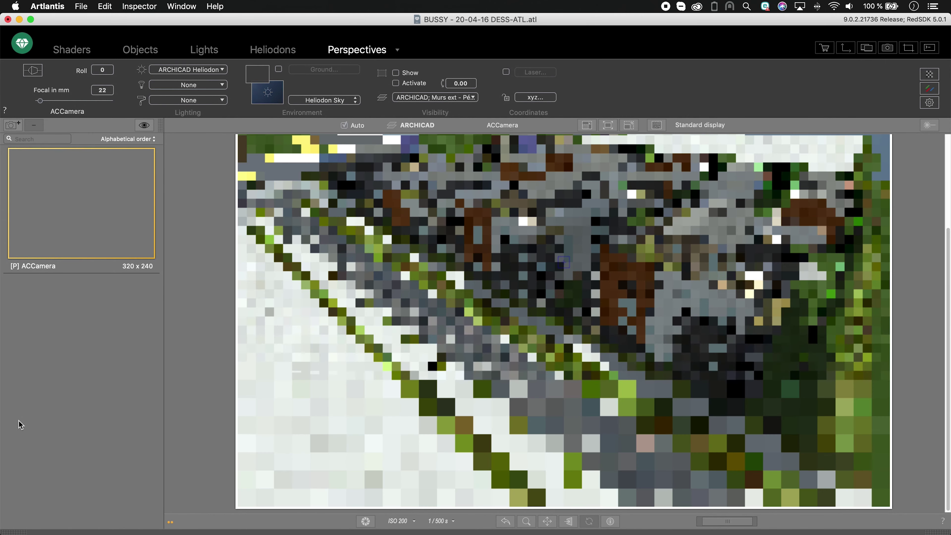
Set the ACCamera perspective's rendering size to 1920 x 1080 Full HD in the rendering parameters
click(928, 103)
click(191, 90)
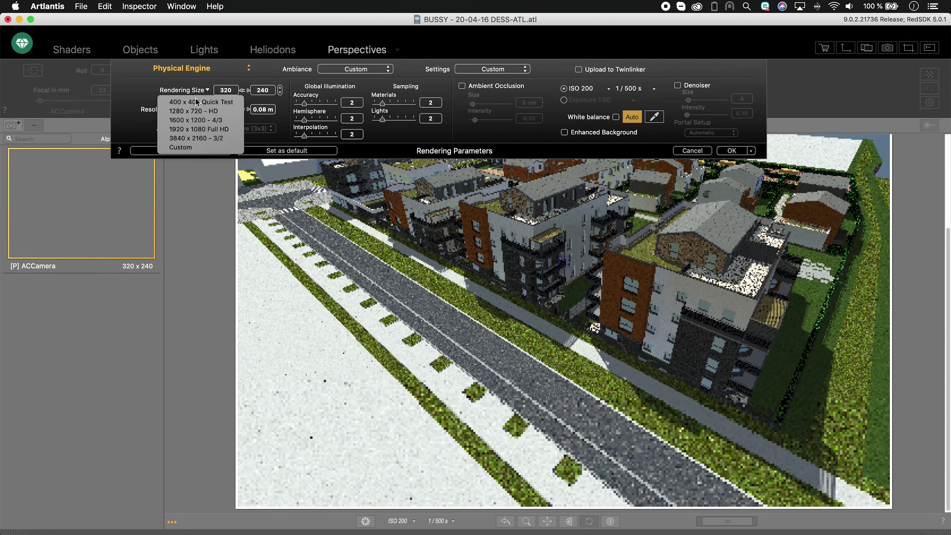
click(193, 130)
click(732, 150)
Reposition the camera in the 2D view at the roadside below the housing blocks, aiming at the nearest corner building
click(845, 47)
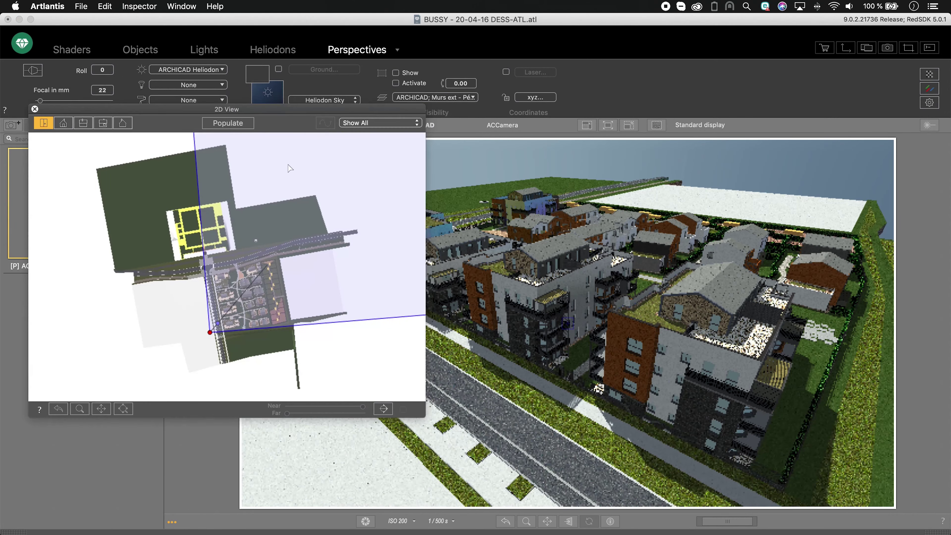
drag(197, 312, 220, 347)
scroll(228, 352, up, 5)
scroll(194, 308, down, 2)
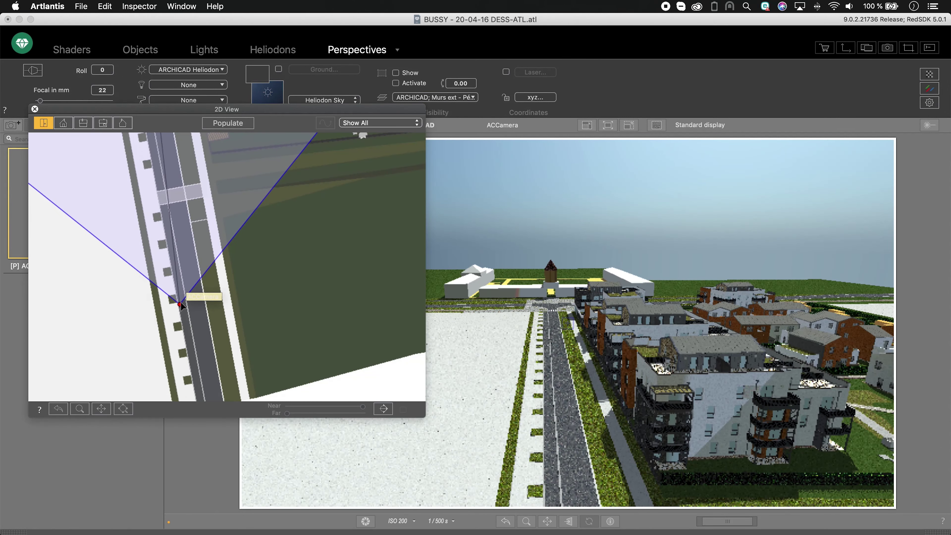
drag(182, 298, 176, 313)
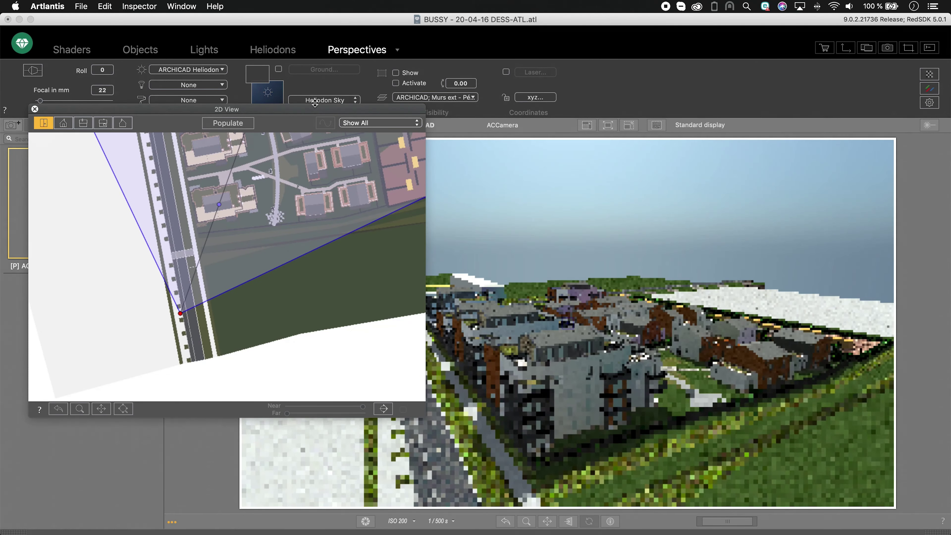
drag(262, 109, 243, 171)
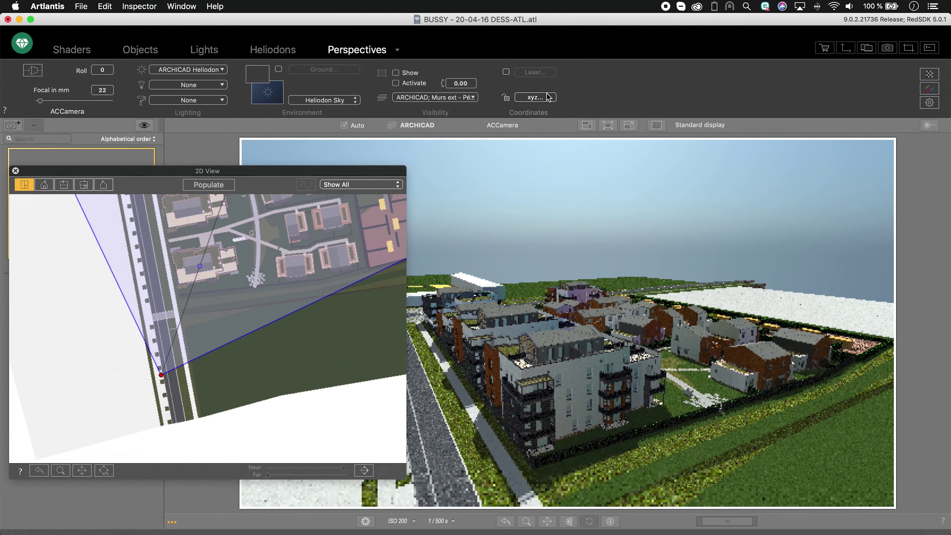
Set the camera's height coordinate to 1.5 m and its focal length to 50 mm
click(536, 98)
text(1.5)
key(Return)
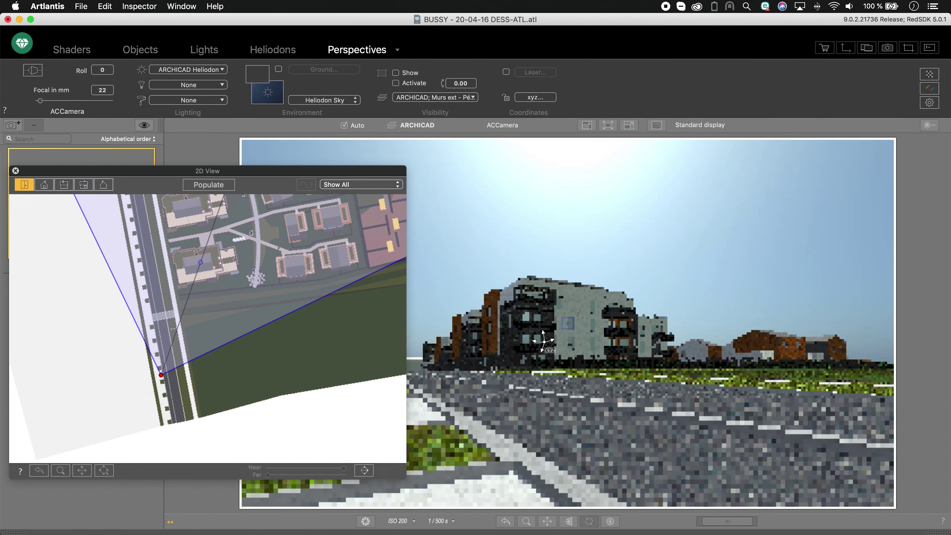
double_click(102, 89)
text(50)
key(Return)
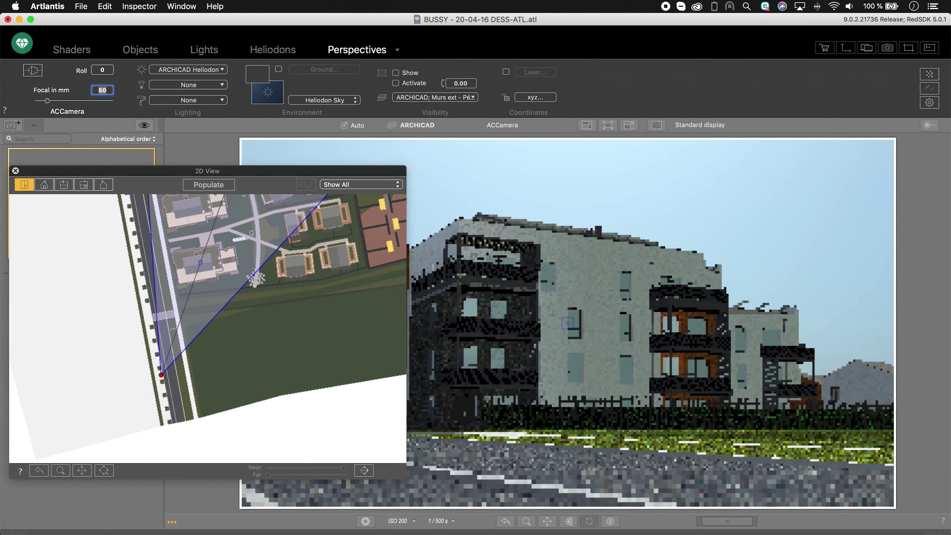
Straighten the verticals with the architectural camera option, reframe the corner building lower in the image, and dismiss the 2D view
drag(240, 173, 238, 166)
drag(376, 164, 202, 151)
click(33, 70)
drag(737, 305, 712, 298)
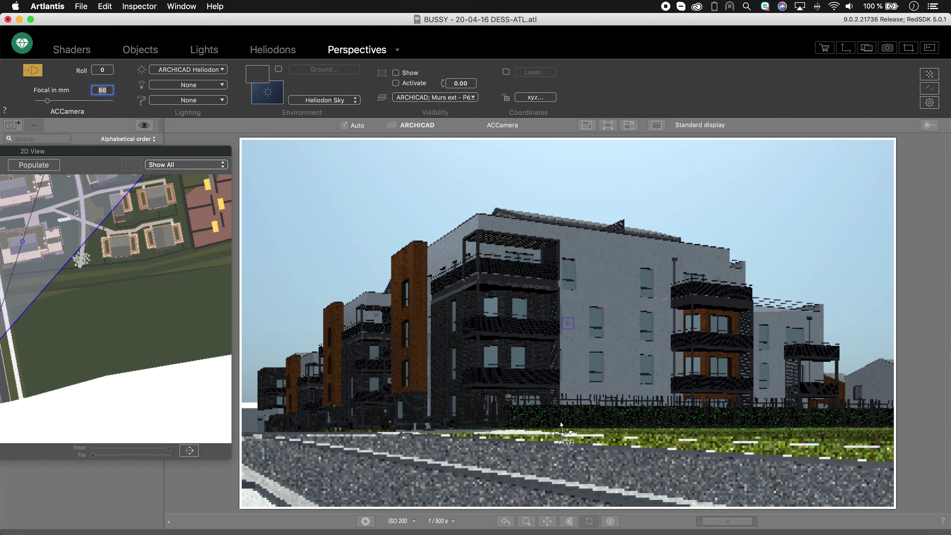
middle_drag(561, 425, 564, 428)
drag(564, 428, 550, 399)
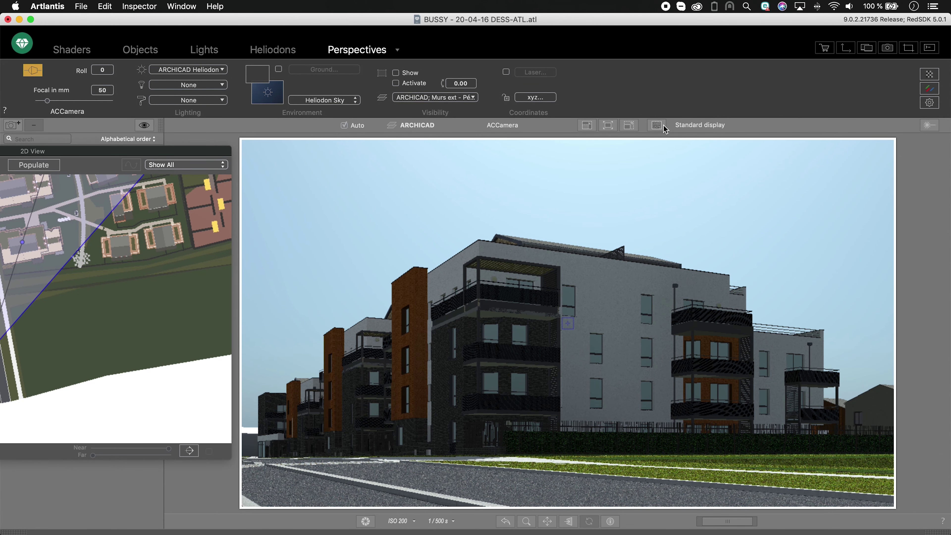
drag(134, 151, 488, 156)
click(193, 152)
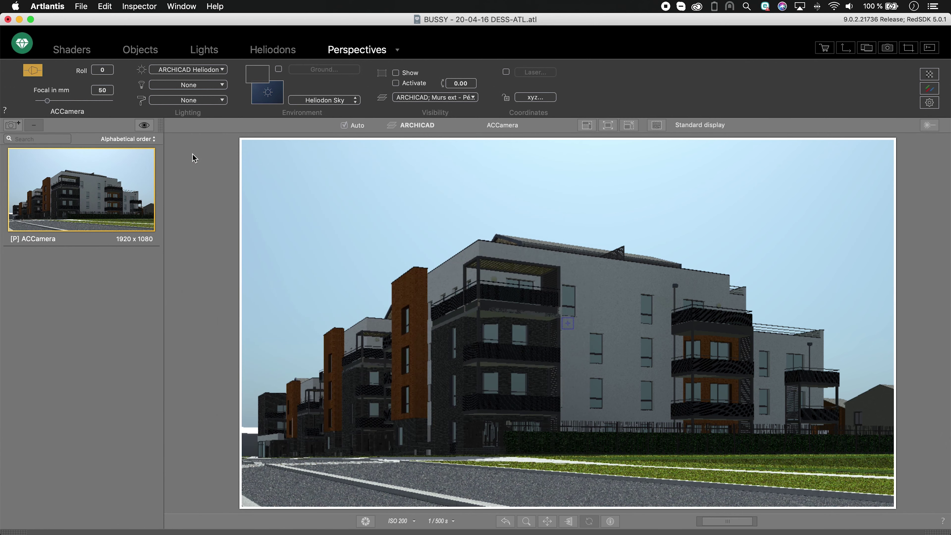
Add a new perspective from the current view and name it Render_Pelegrin
click(12, 125)
text(Rend)
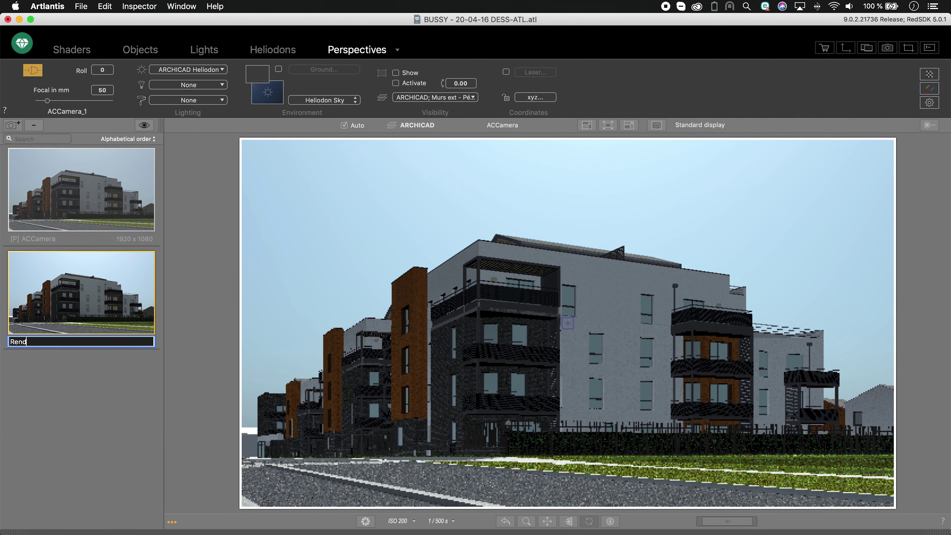
text(er_Pelegrin)
key(Return)
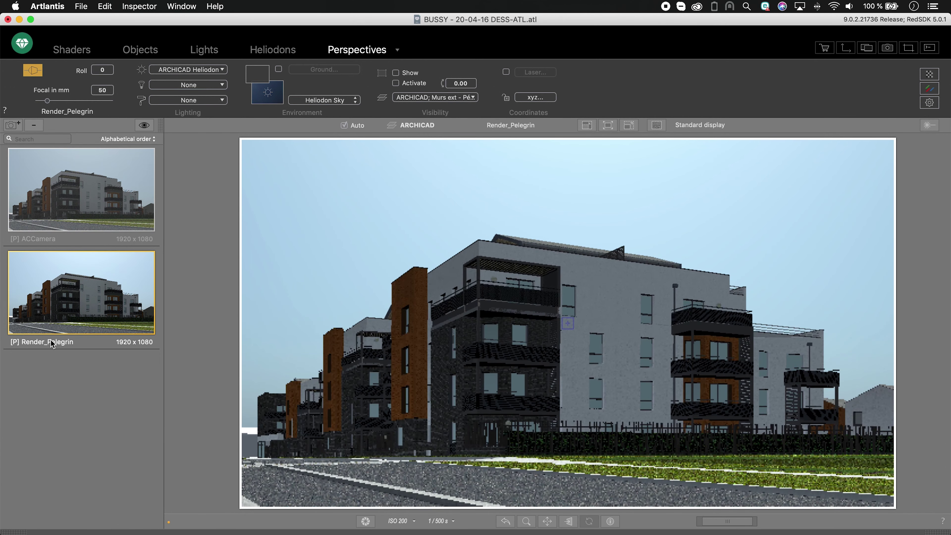
Adjust the ARCHICAD Heliodon so the sun's azimuth is 315°, lighting the building's long white facade
click(267, 51)
drag(76, 77, 108, 73)
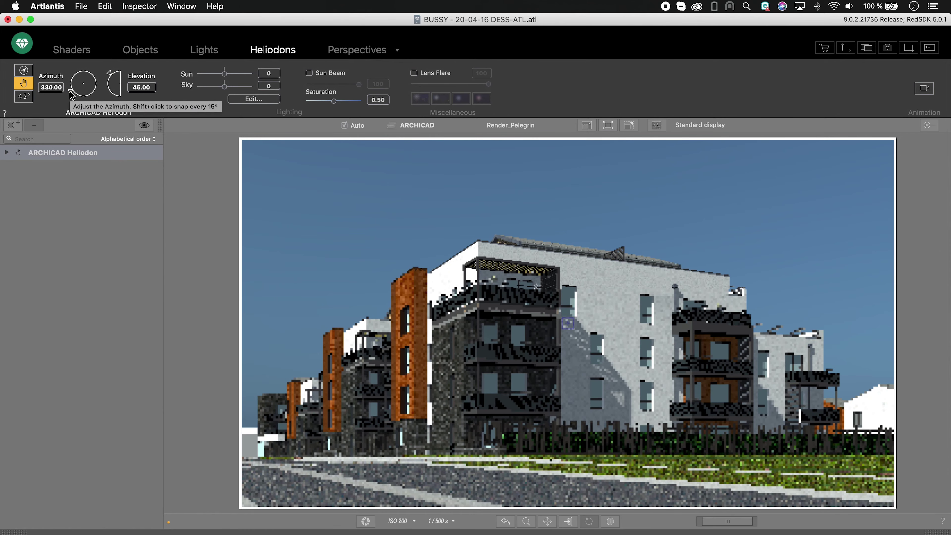
shift+click(72, 96)
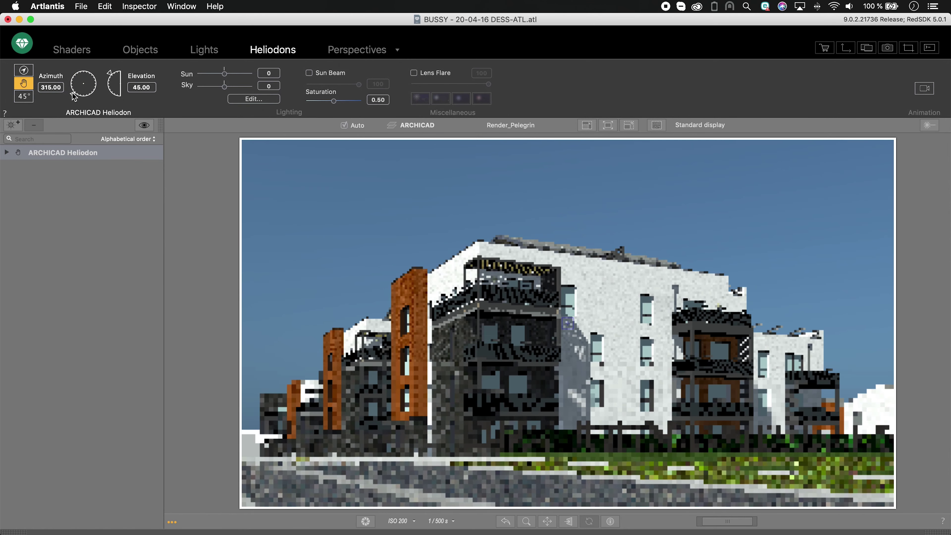
Return to the ACCamera perspective and set up object editing with the 2D view placed over the scene
click(358, 49)
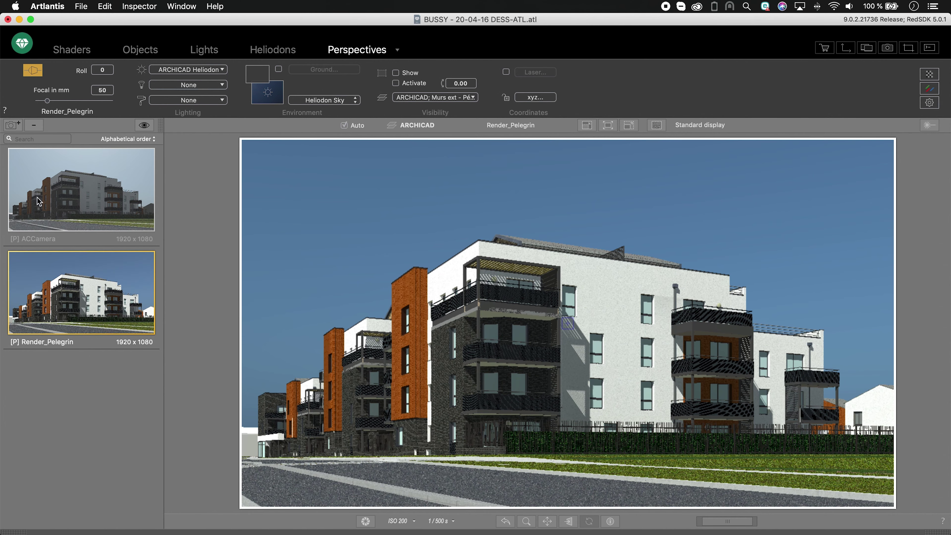
click(89, 182)
click(139, 51)
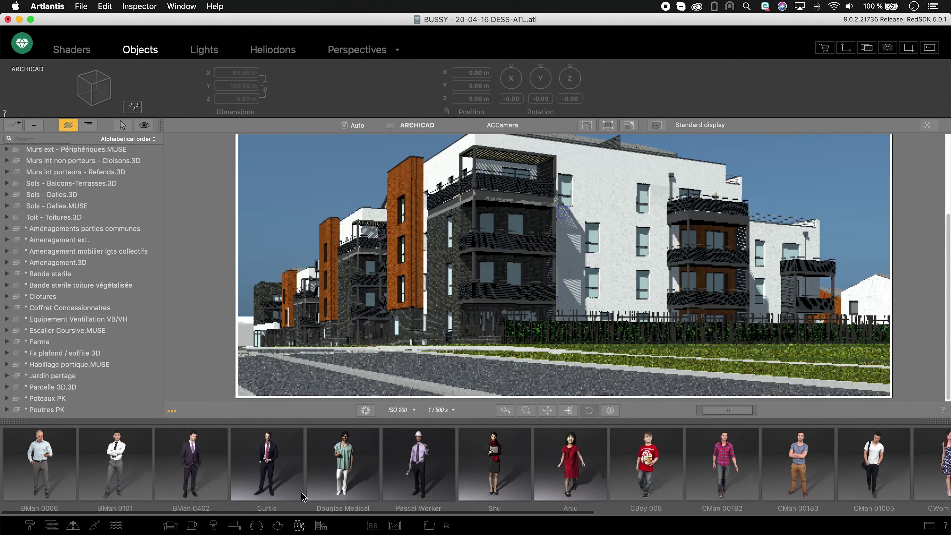
key(super+2)
drag(395, 151, 227, 105)
Place the CWom 00201 figure on the sidewalk in the 2D view and rotate her about 175° around Z
scroll(186, 286, up, 6)
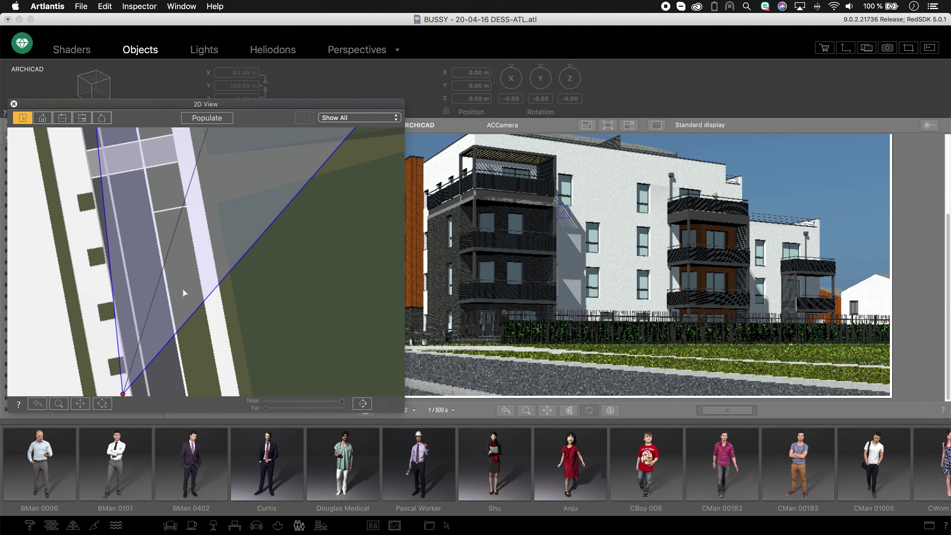
scroll(470, 475, right, 7)
middle_drag(211, 206, 252, 255)
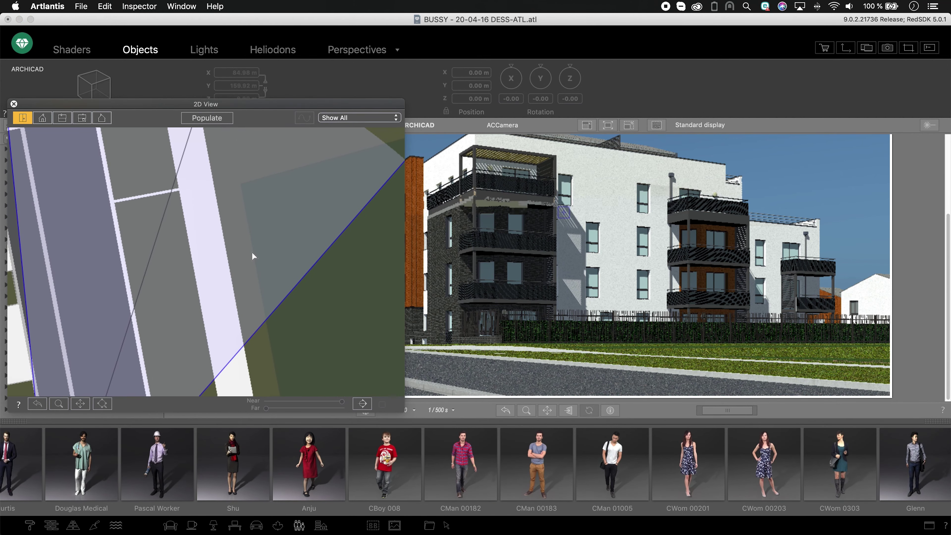
scroll(252, 254, down, 4)
drag(212, 212, 212, 210)
scroll(212, 208, up, 4)
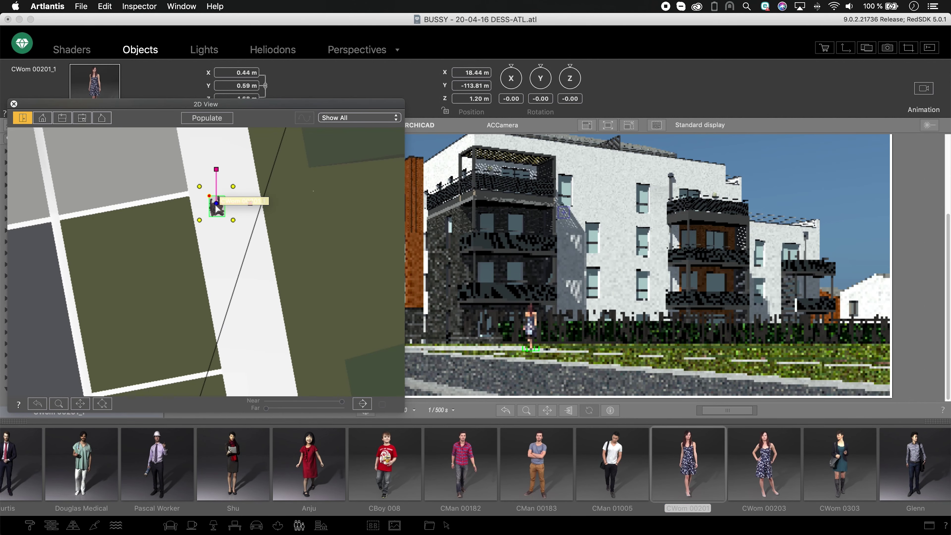
Place the Jessica Sport runner on the sidewalk closer to the camera, near the edge of its field of view
scroll(225, 223, down, 4)
middle_drag(225, 225, 204, 124)
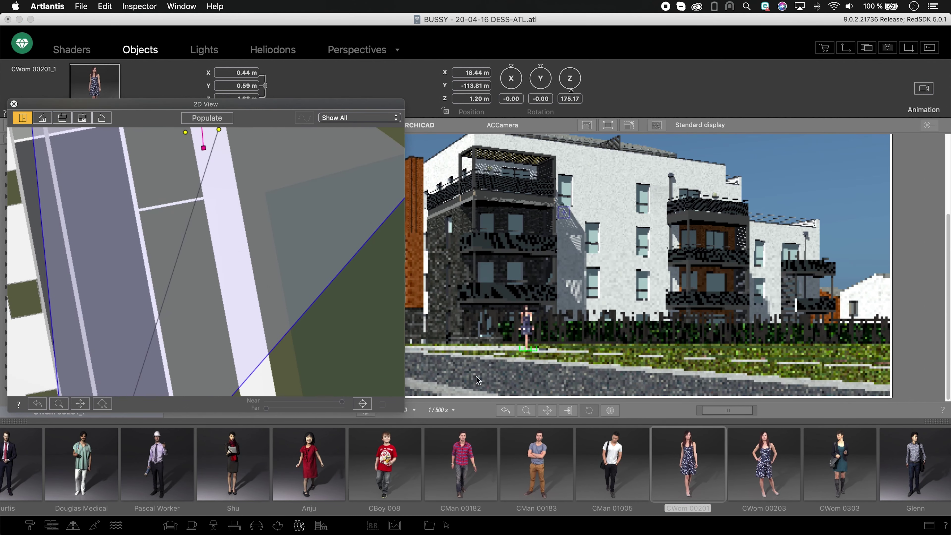
scroll(524, 465, right, 8)
drag(905, 451, 258, 332)
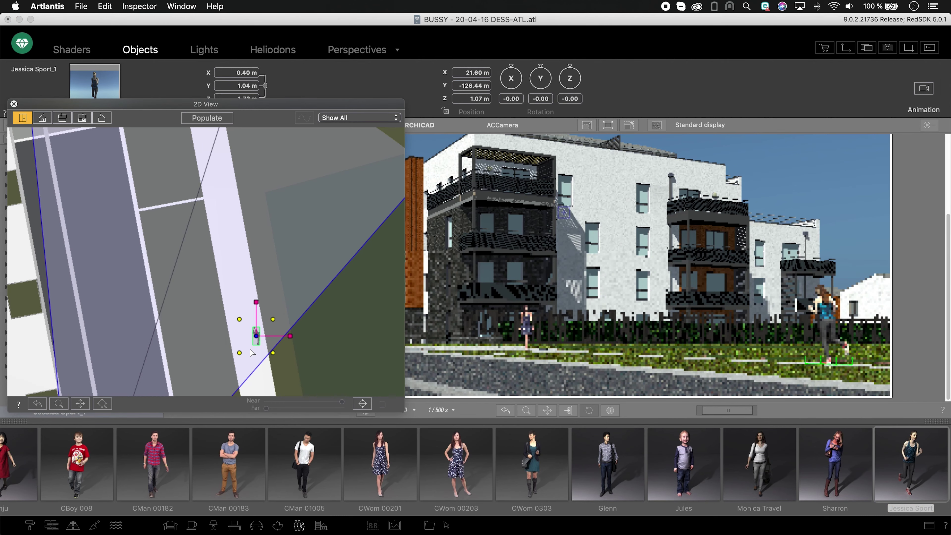
scroll(257, 320, up, 3)
scroll(276, 303, down, 3)
Place the CWom 0303 figure farther up the sidewalk, rotated about -3° around Z
middle_drag(273, 187, 282, 300)
scroll(282, 299, up, 3)
drag(281, 320, 259, 156)
middle_drag(285, 187, 320, 290)
scroll(269, 250, up, 5)
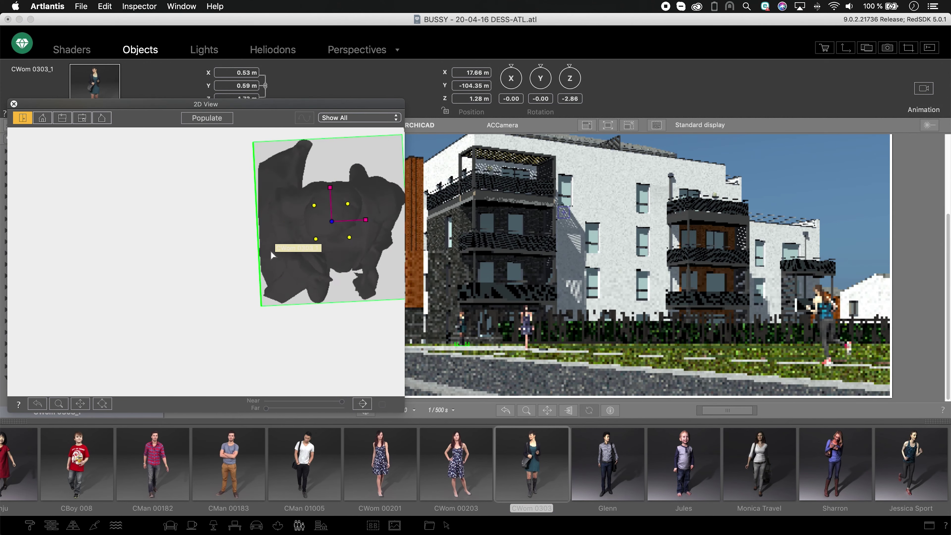
Place the Glenn figure beside CWom 0303 on the sidewalk and rotate him about 147° around Z
scroll(270, 250, down, 2)
drag(587, 458, 212, 259)
drag(229, 242, 199, 316)
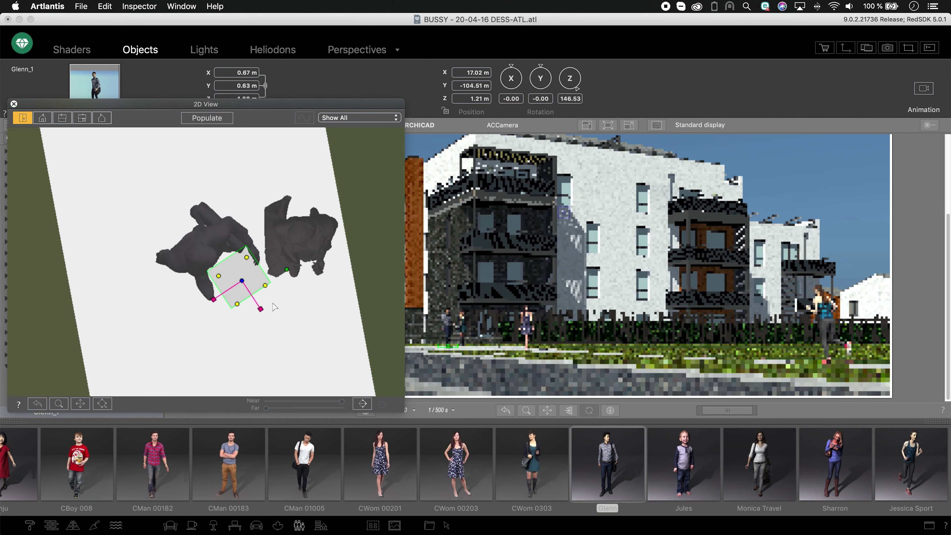
Place the CMan 01005 figure farther along the sidewalk and rotate him about 165° around Z
scroll(302, 340, down, 10)
drag(317, 450, 274, 244)
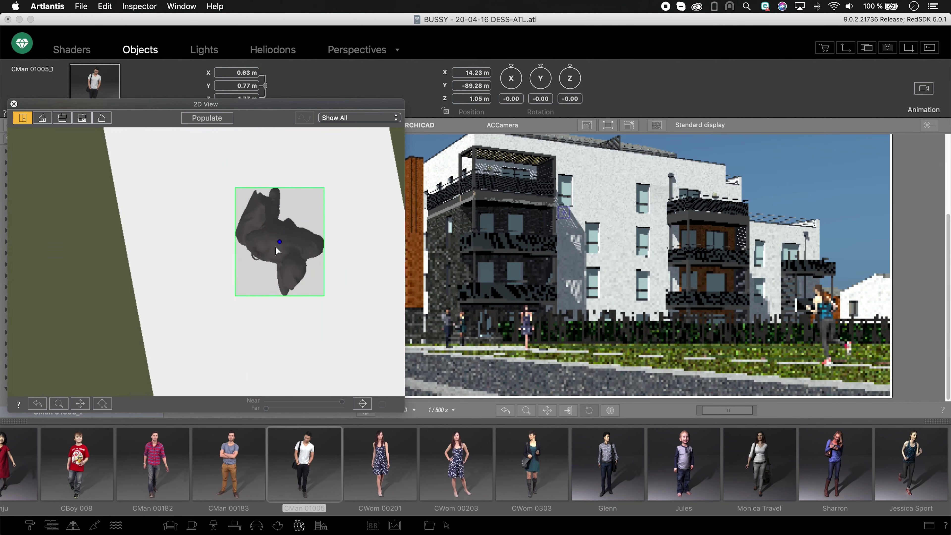
drag(236, 300, 247, 295)
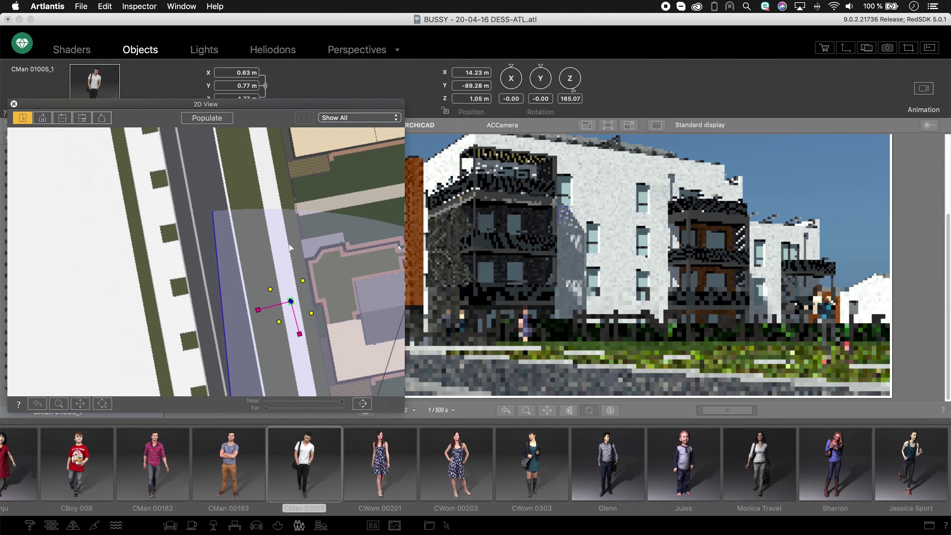
Place CMan 00182 farther up the sidewalk, rotated about 166° around Z, and add CBoy 008 beside him
drag(171, 463, 273, 236)
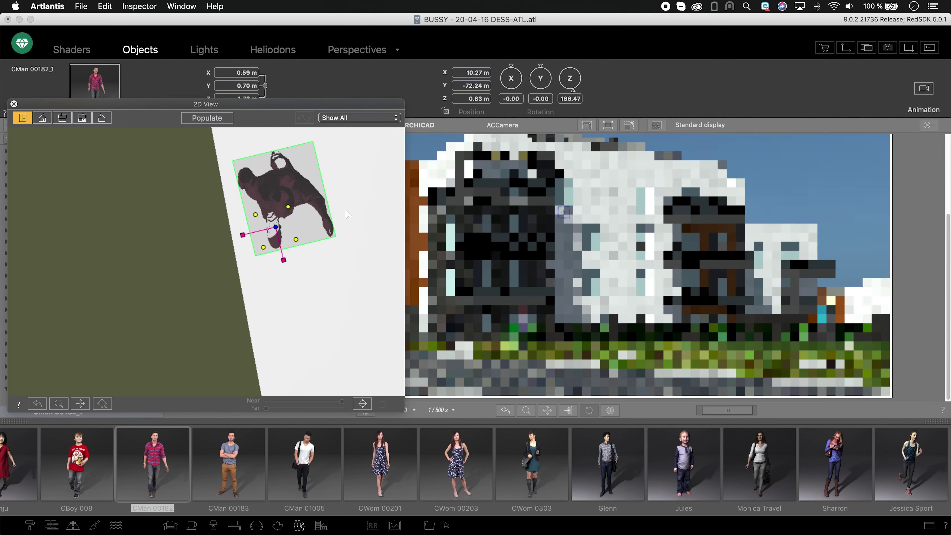
drag(77, 464, 329, 214)
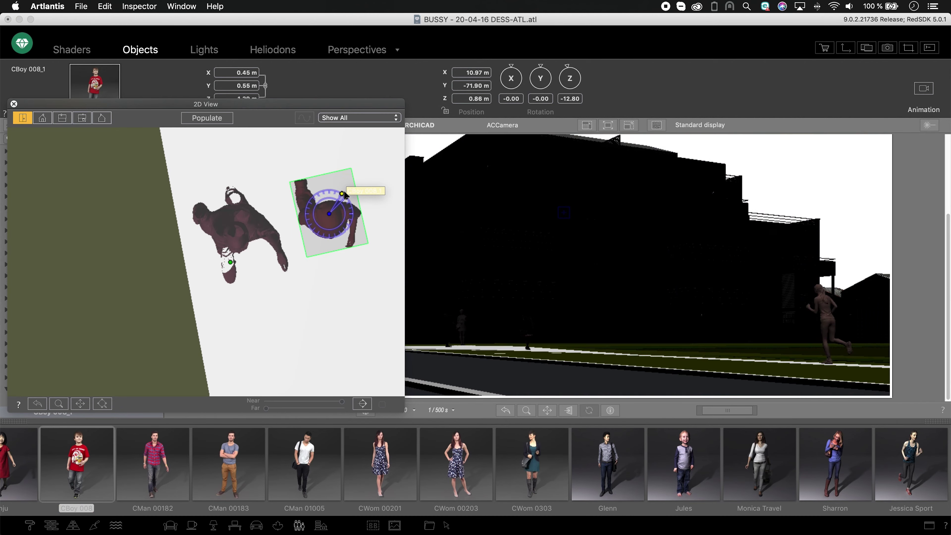
Place the Monica Travel figure at the far end of the sidewalk and rotate her about 160° around Z
scroll(321, 252, down, 8)
mouse_move(320, 252)
middle_down()
mouse_move(337, 344)
mouse_move(304, 245)
middle_up()
scroll(303, 245, up, 3)
scroll(390, 445, left, 6)
scroll(391, 449, down, 5)
drag(760, 465, 293, 232)
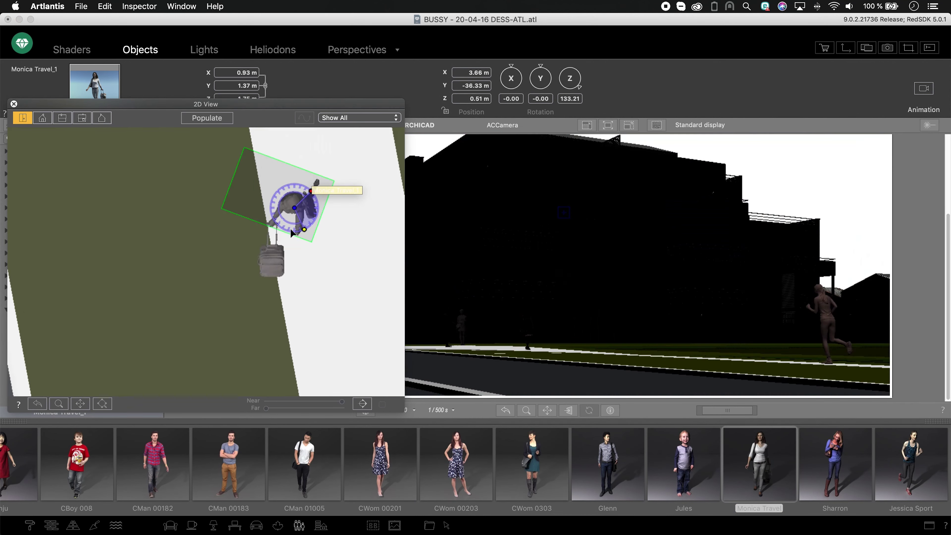
scroll(286, 234, down, 5)
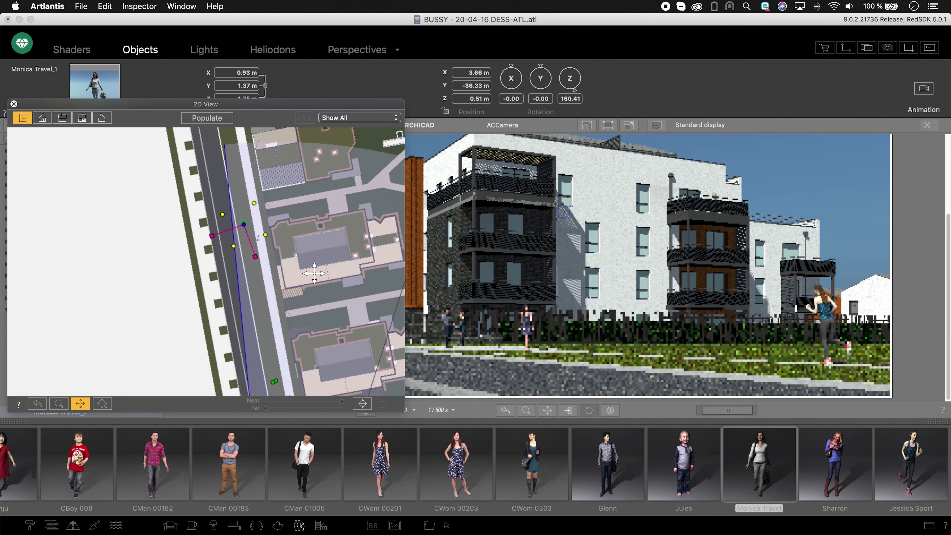
Place the CMan 00183 figure on the corner building's upper balcony and rotate him about 153° around Z
scroll(289, 235, up, 5)
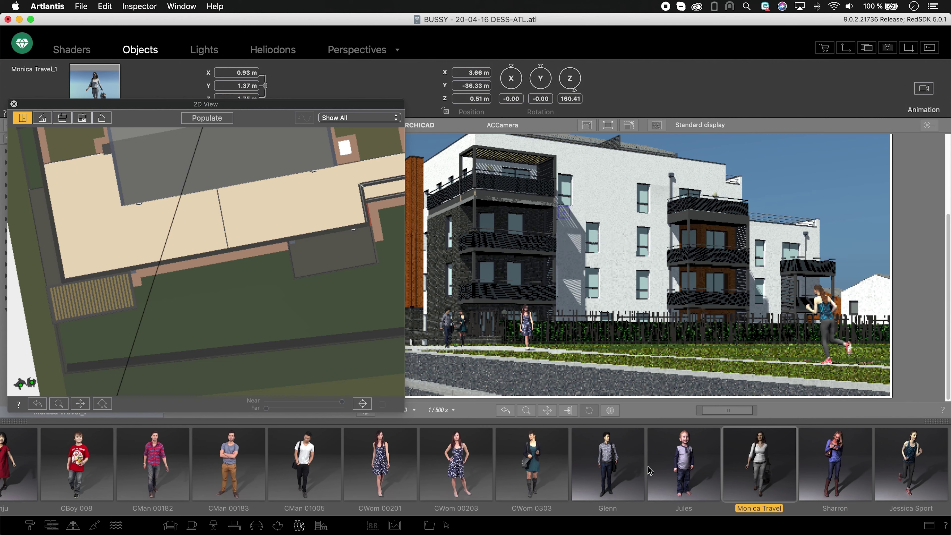
drag(229, 464, 313, 269)
scroll(314, 267, up, 5)
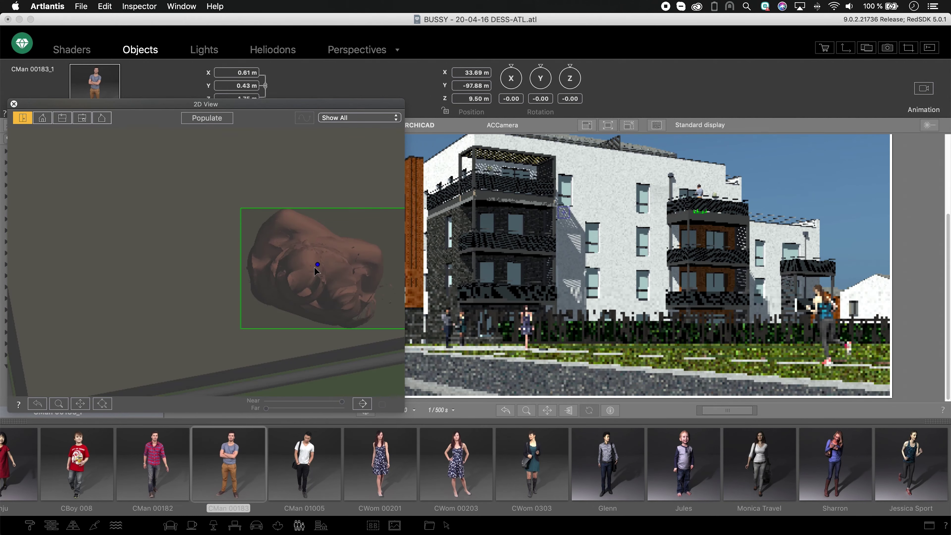
drag(376, 272, 373, 280)
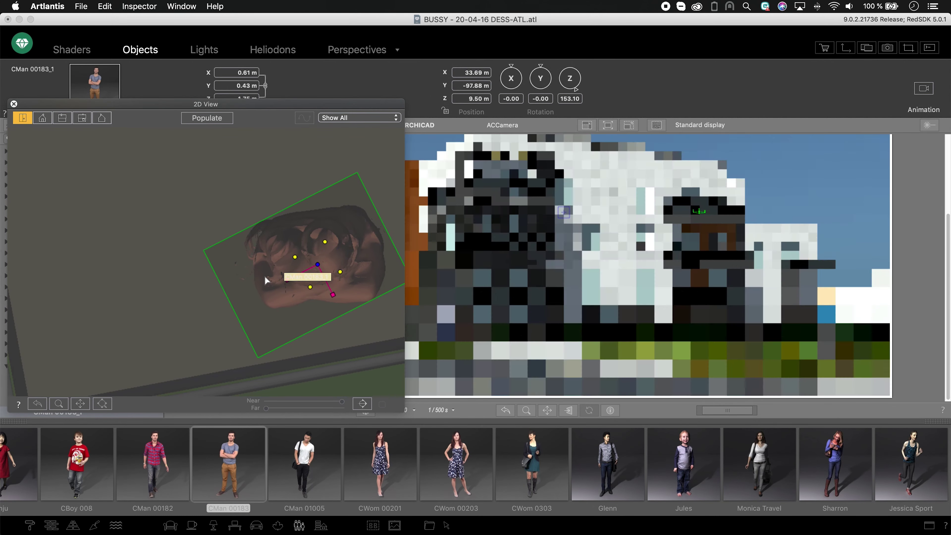
Place the Sharron figure on the corner building's middle balcony behind the railing and rotate her about 164° around Z
scroll(264, 276, down, 5)
middle_drag(99, 284, 202, 267)
click(14, 103)
click(527, 410)
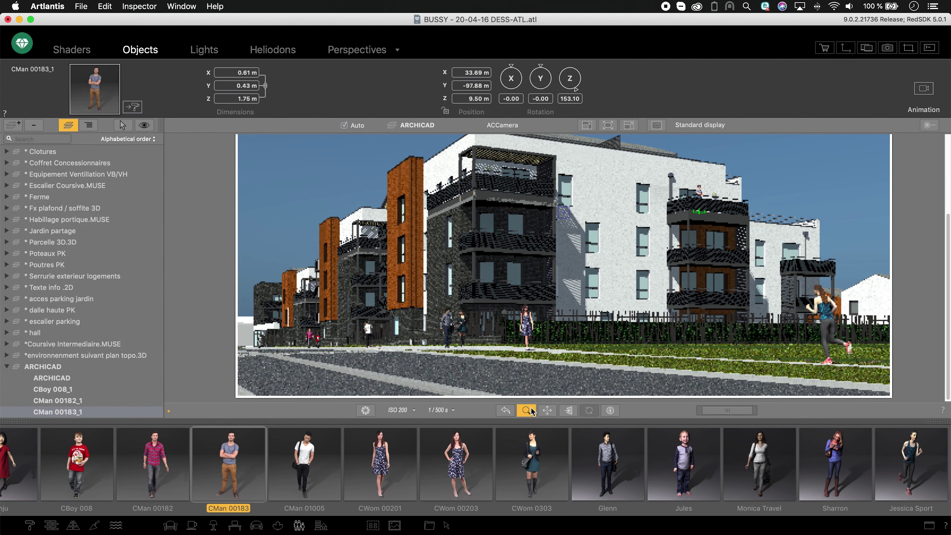
drag(442, 203, 581, 283)
click(490, 257)
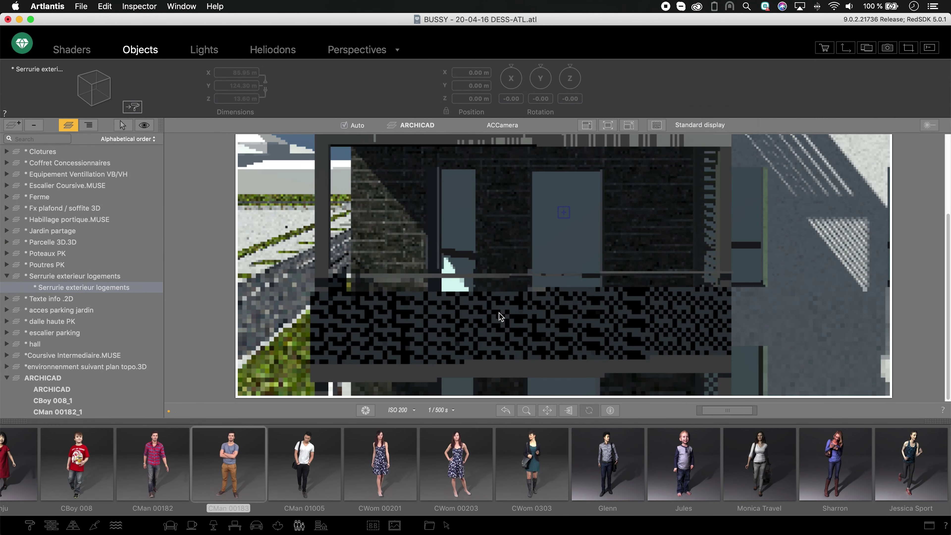
drag(501, 317, 372, 333)
drag(835, 464, 436, 279)
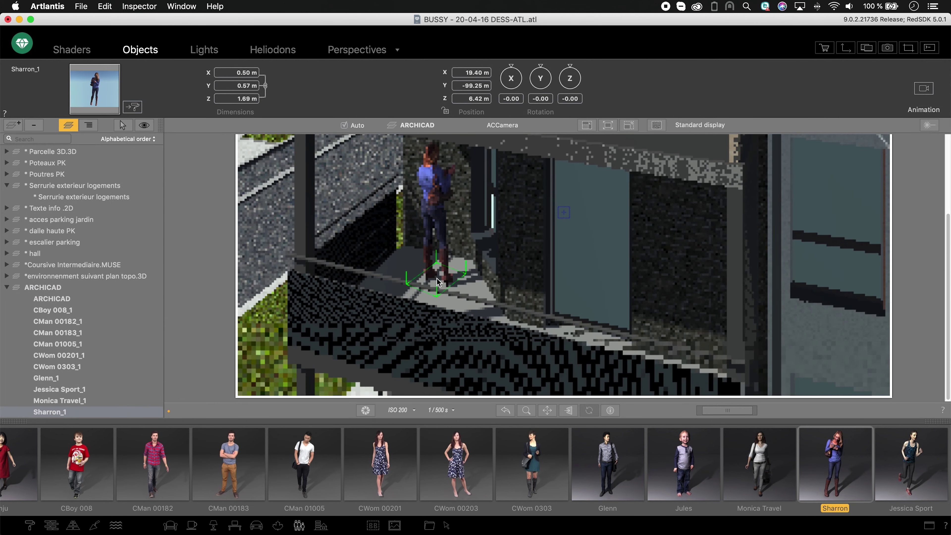
drag(572, 75, 574, 91)
drag(436, 298, 483, 371)
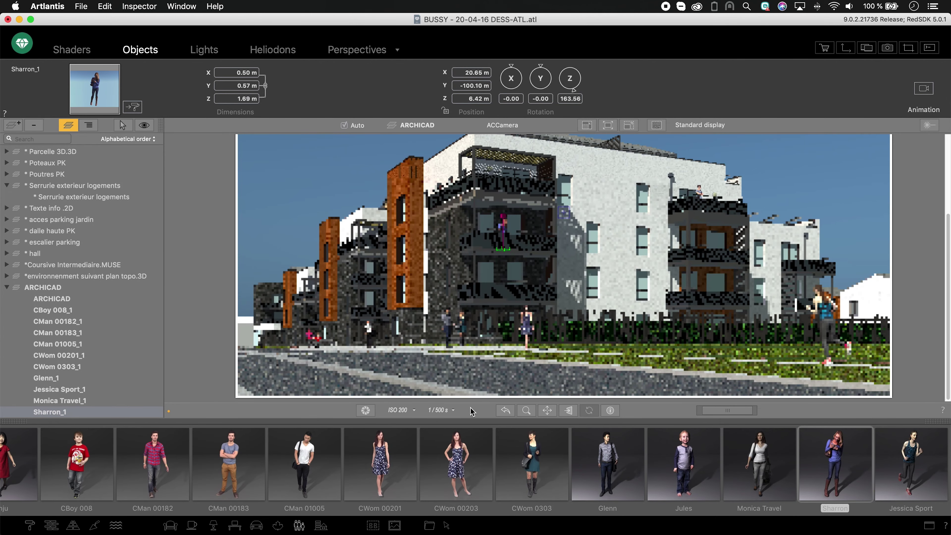
Show the street's tree pits in the plan view and activate Populate with the tree_ever_001 and tree_ever_002 trees
click(278, 526)
scroll(399, 476, right, 20)
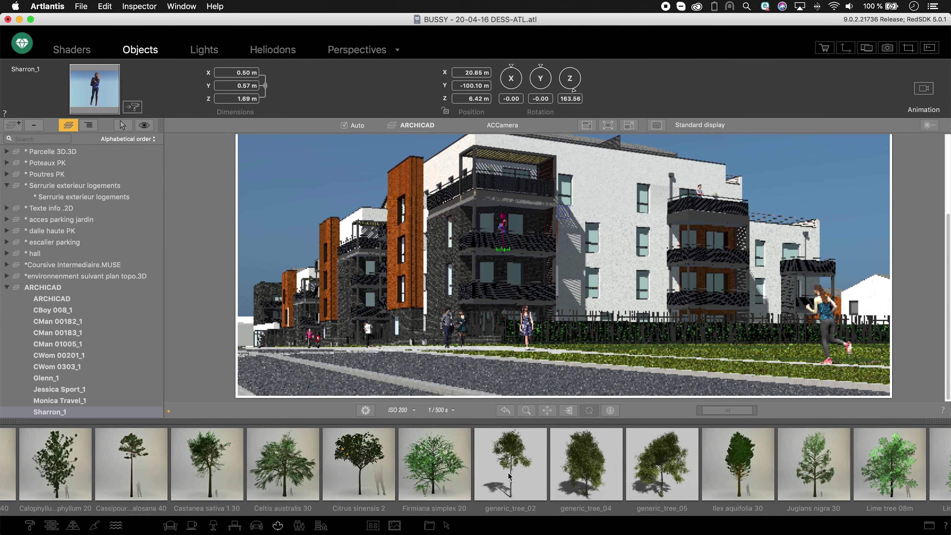
click(845, 47)
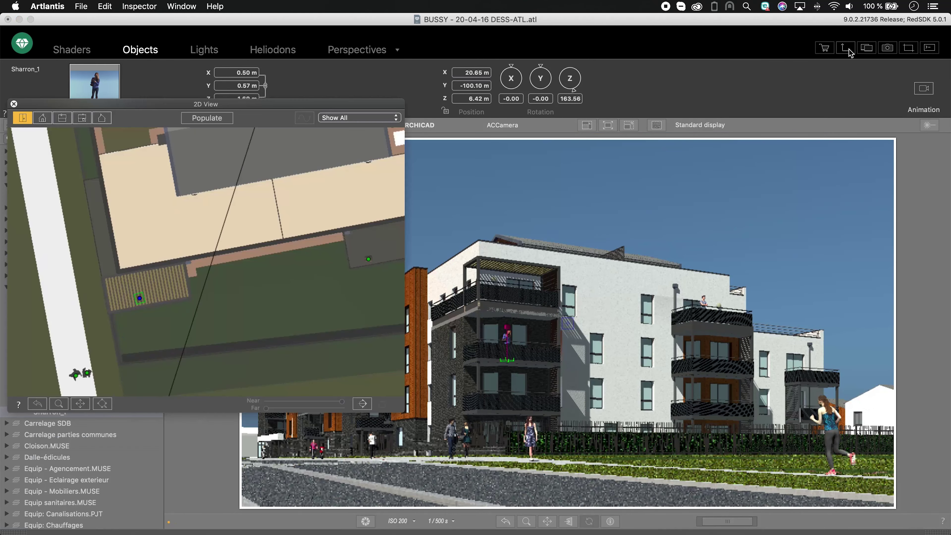
click(69, 339)
middle_drag(69, 340, 208, 112)
middle_drag(219, 337, 222, 234)
drag(221, 234, 283, 304)
click(202, 119)
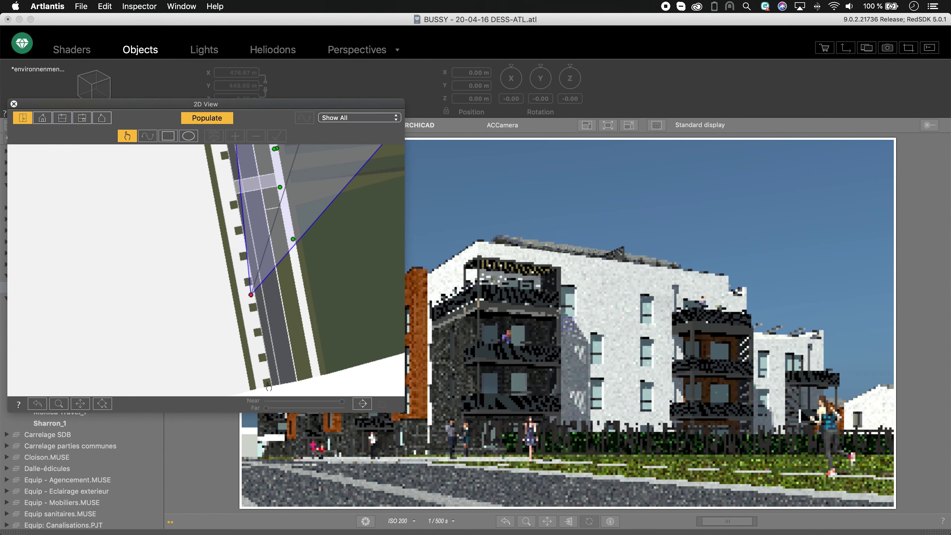
Populate the eight roadside tree pits nearest the camera end of the street with the evergreen trees
click(266, 381)
click(261, 356)
click(257, 331)
click(252, 306)
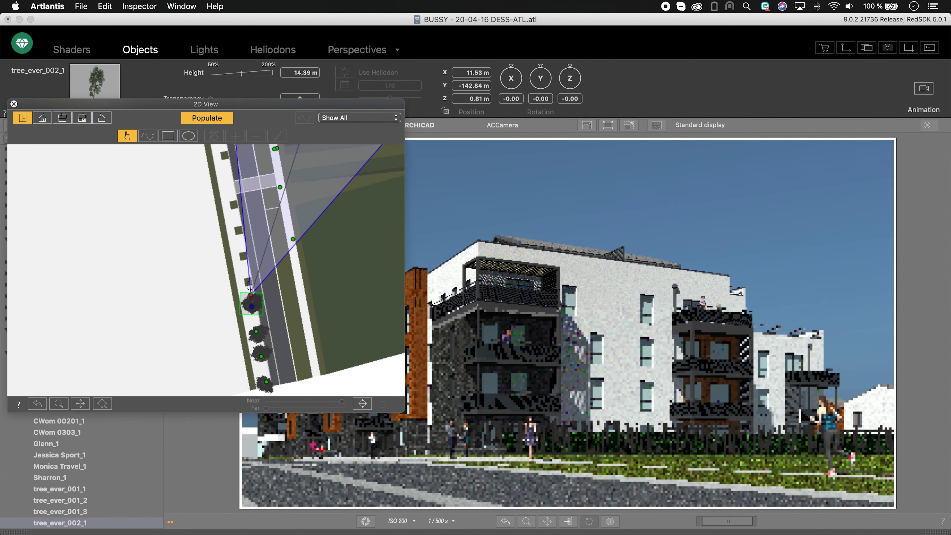
click(247, 280)
click(243, 255)
click(237, 229)
click(232, 204)
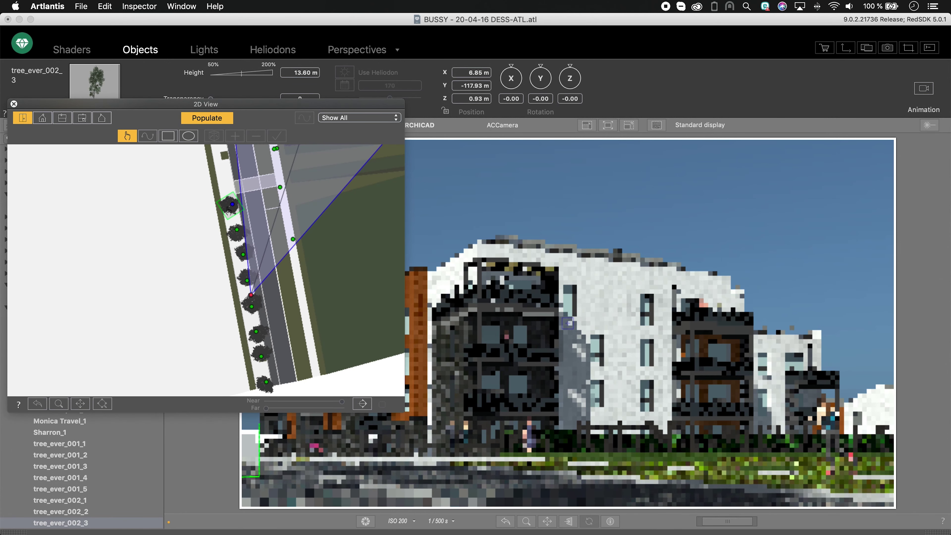
key(Escape)
Populate the following tree pits along the same roadside with tree_ever_001 and tree_ever_002, opposite the middle buildings
middle_drag(245, 172, 219, 349)
middle_drag(250, 168, 289, 245)
click(127, 135)
click(233, 383)
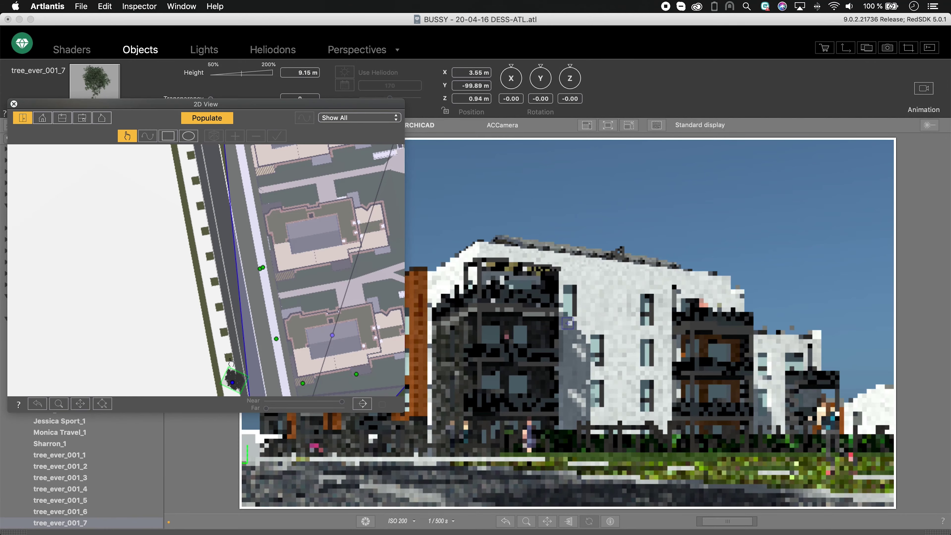
click(224, 320)
click(219, 294)
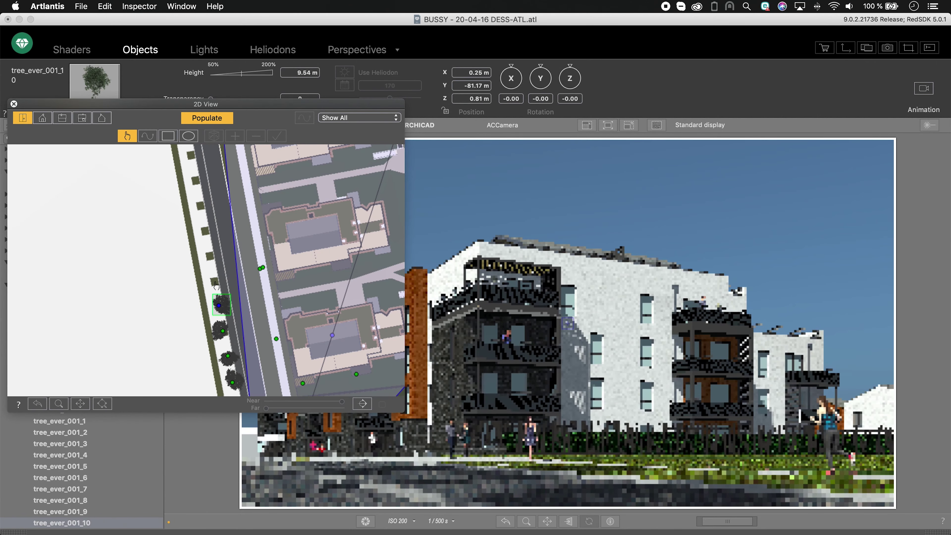
click(212, 262)
click(209, 255)
click(204, 230)
click(199, 206)
click(192, 160)
Populate the remaining roadside tree pits up to the street junction, plus the pit across the road
drag(246, 166, 297, 366)
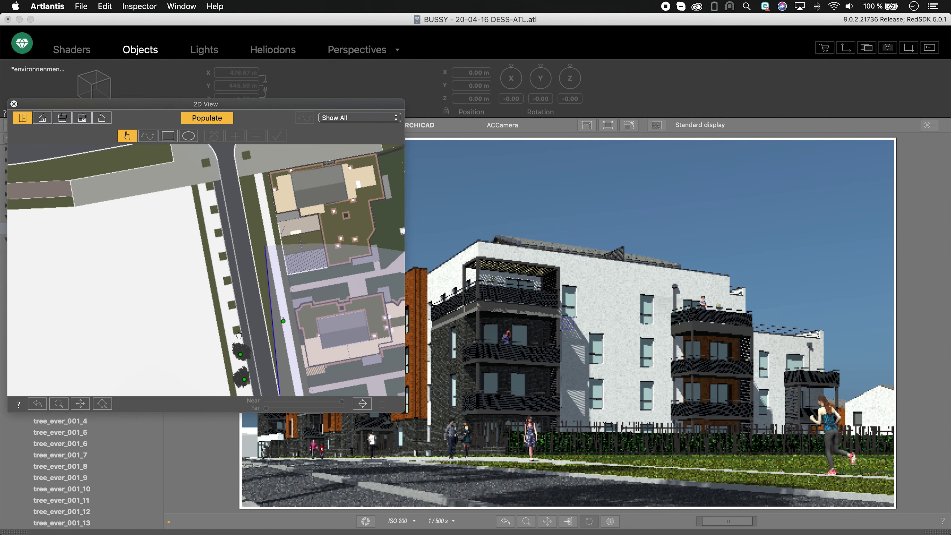
click(231, 304)
click(227, 280)
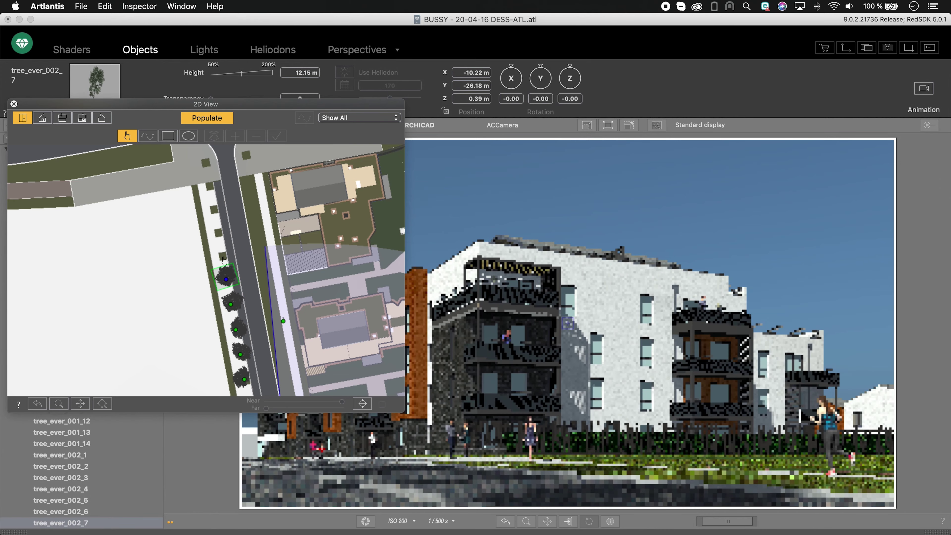
click(222, 256)
click(217, 232)
click(213, 209)
click(208, 185)
click(205, 162)
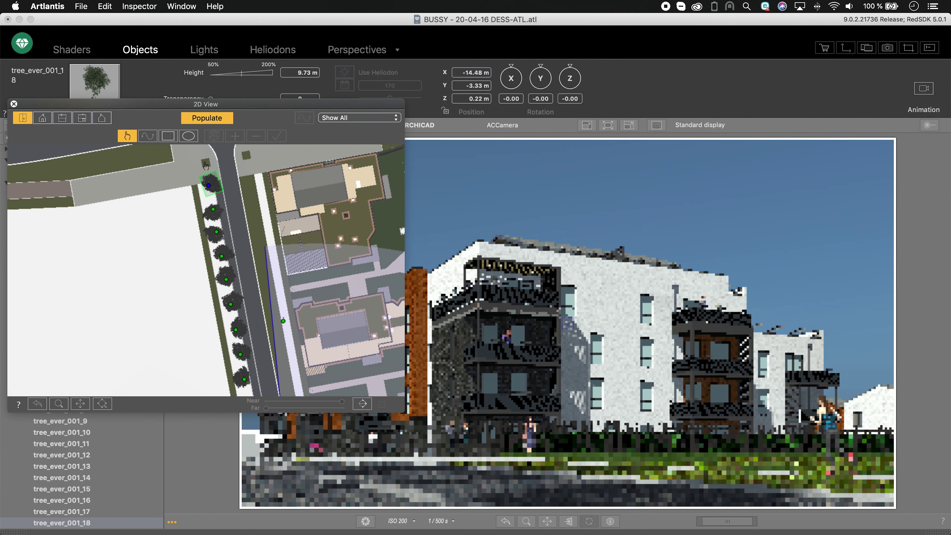
click(244, 155)
click(161, 239)
Plant four generic_tree_02 trees on the lawn beside the sidewalk, around the edge of the camera's field of view
middle_drag(329, 319, 199, 213)
middle_drag(337, 355, 299, 225)
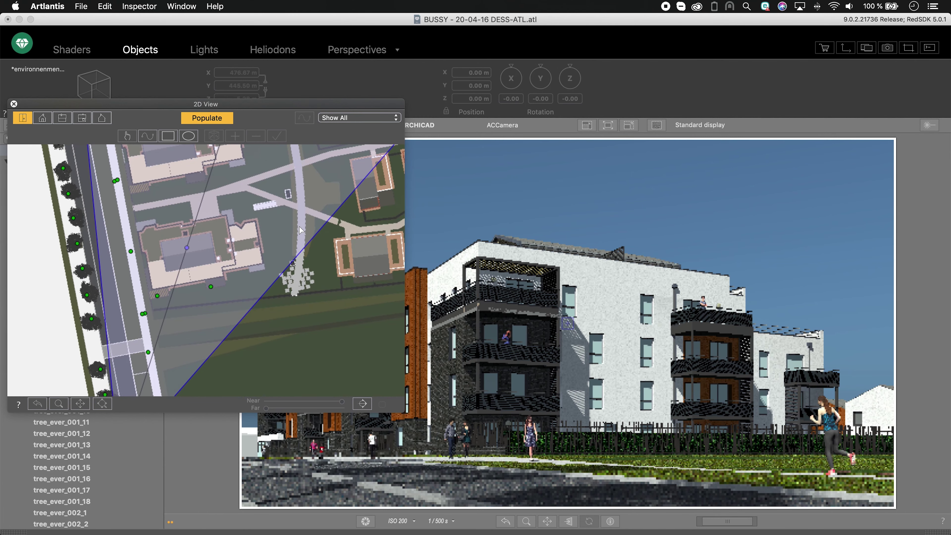
click(180, 383)
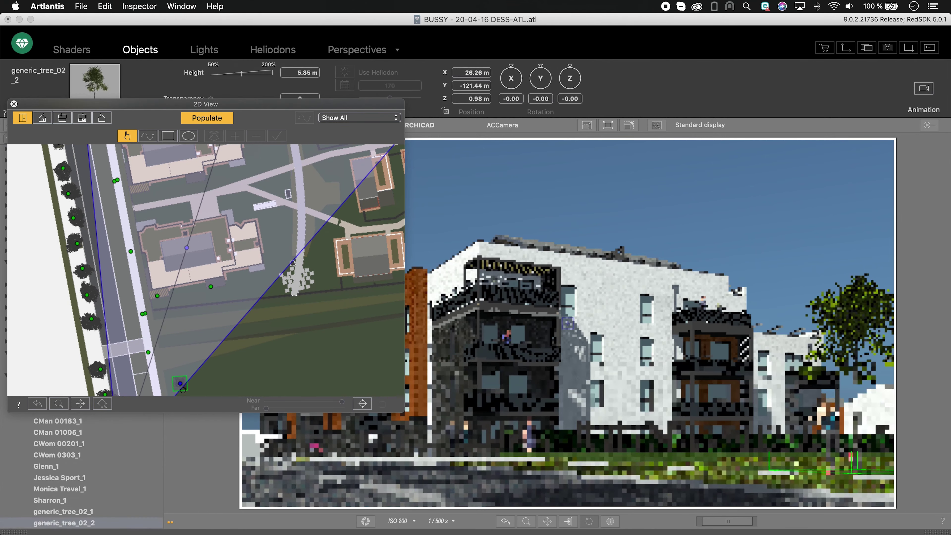
click(208, 369)
click(189, 359)
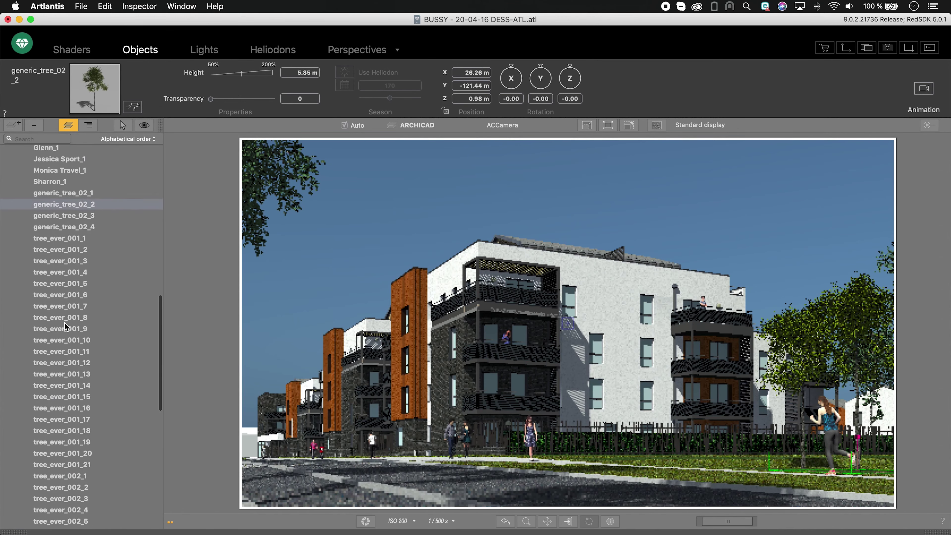
Replace only the selected generic_tree_02_2 instance with the tree_ever_001 tree
mouse_move(379, 514)
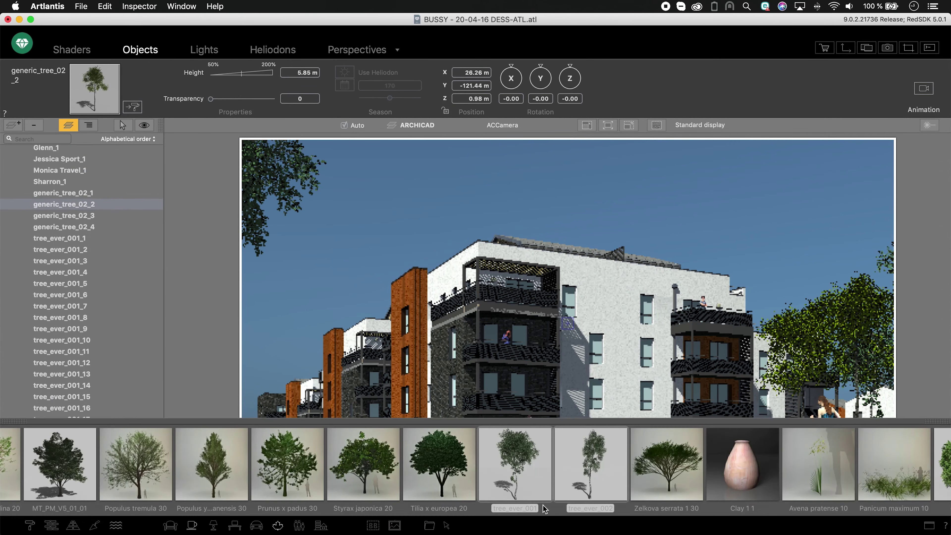
drag(531, 465, 63, 204)
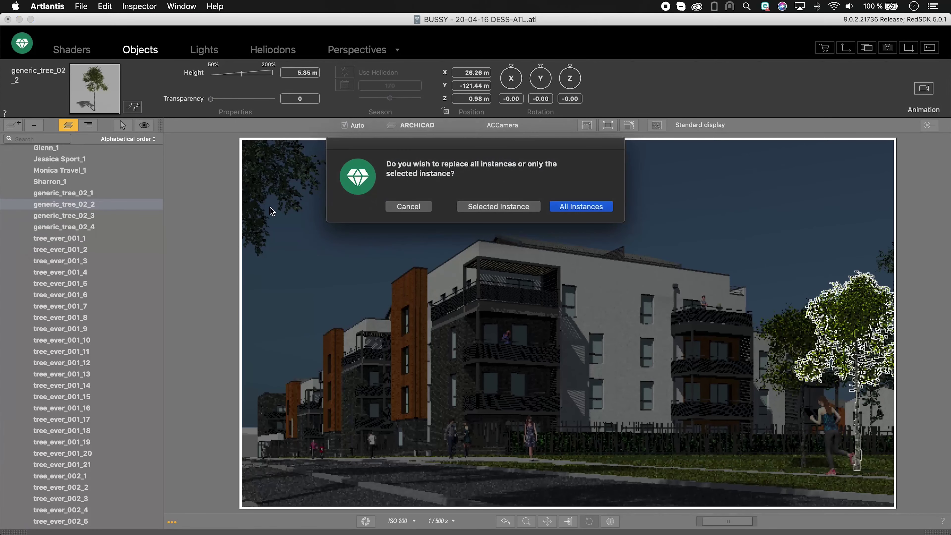
click(492, 208)
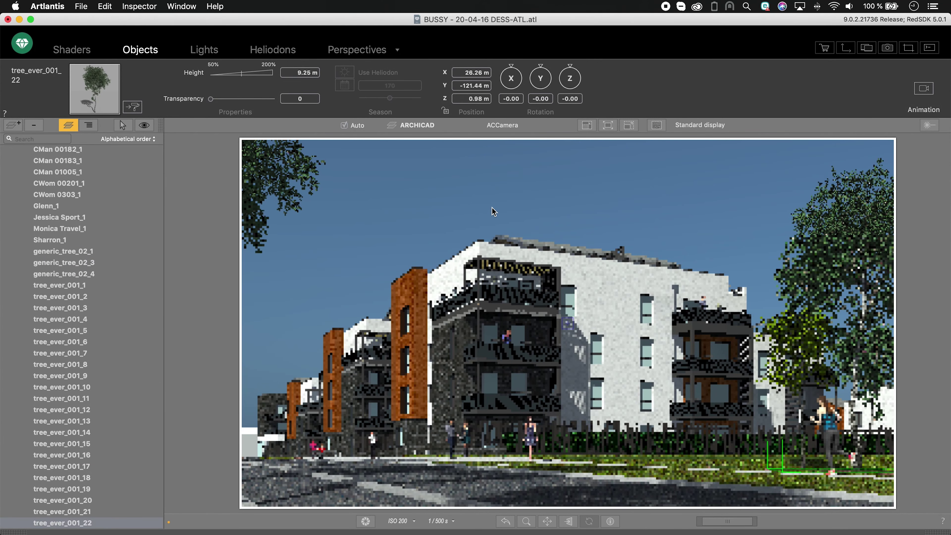
Tint the Béton - Brut shader's Concrete_Brut01.tif texture with a neutral gray of 0% saturation and 30% brightness
click(356, 50)
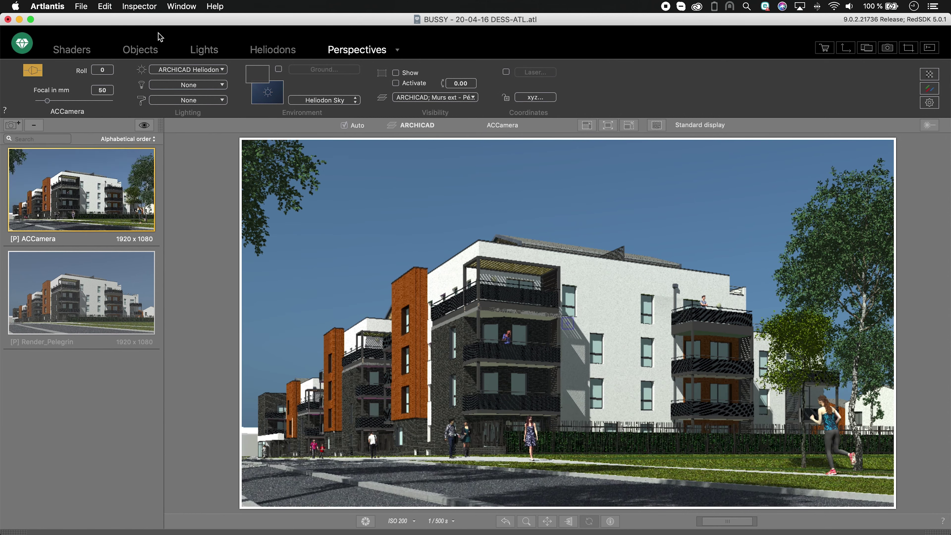
double_click(434, 289)
double_click(662, 475)
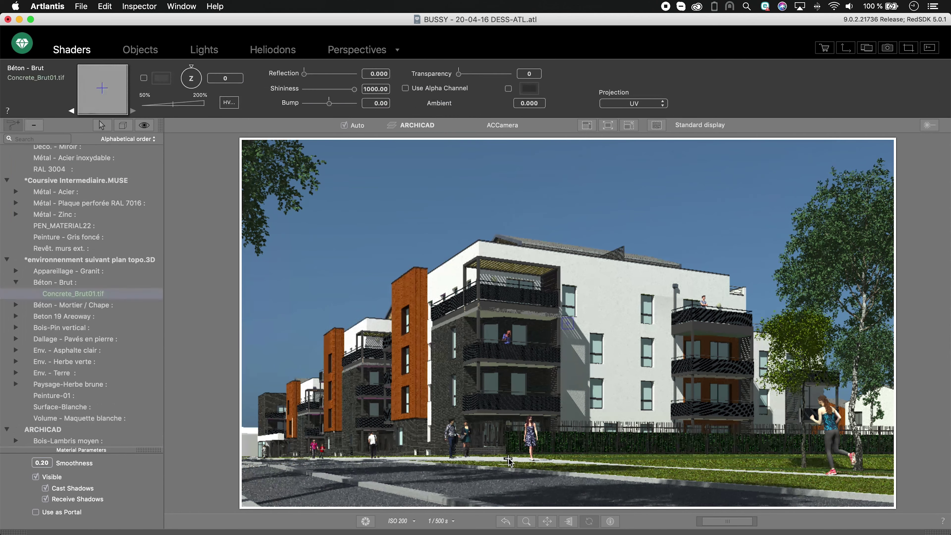
click(162, 78)
click(126, 177)
click(102, 164)
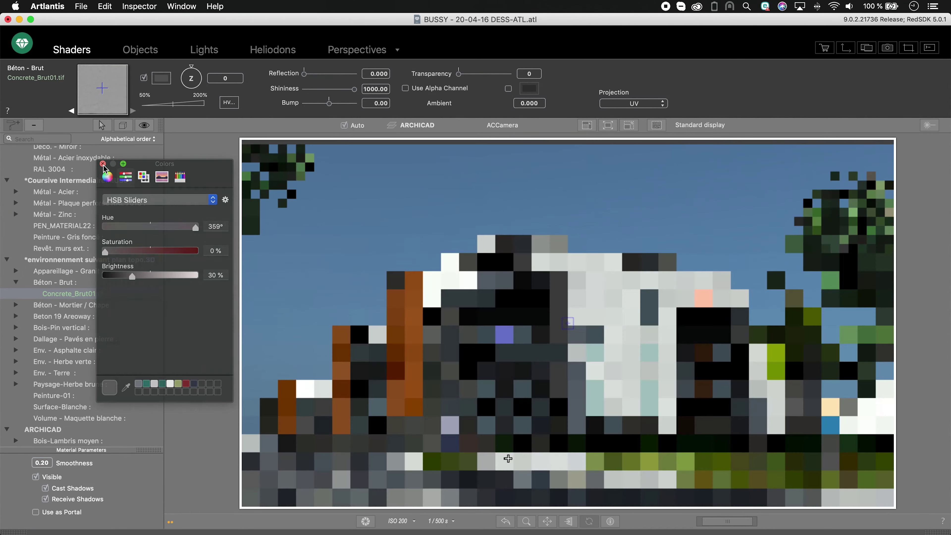
Give the corner balcony's Peinture - Gris foncé shader a gray reflection of 30% brightness and a shininess of 800
click(527, 521)
drag(402, 258, 592, 367)
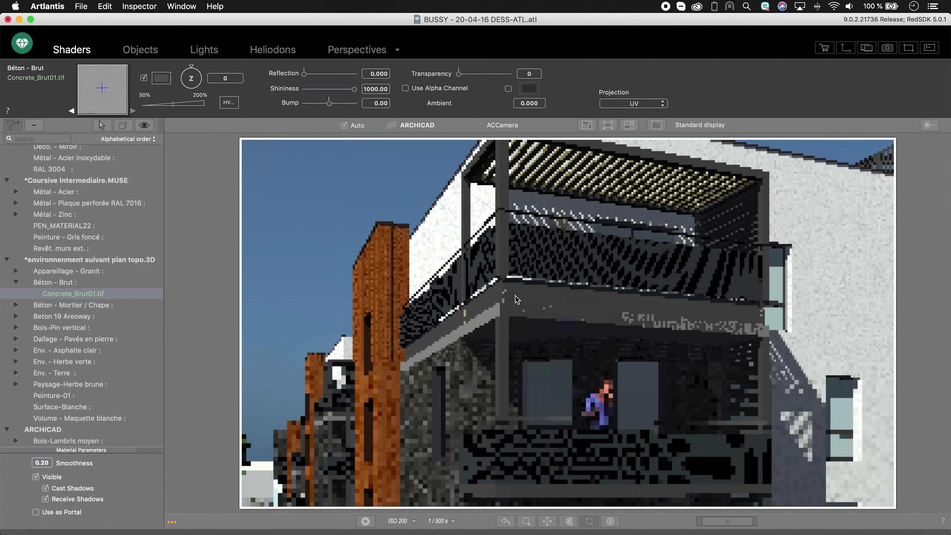
click(533, 296)
click(272, 81)
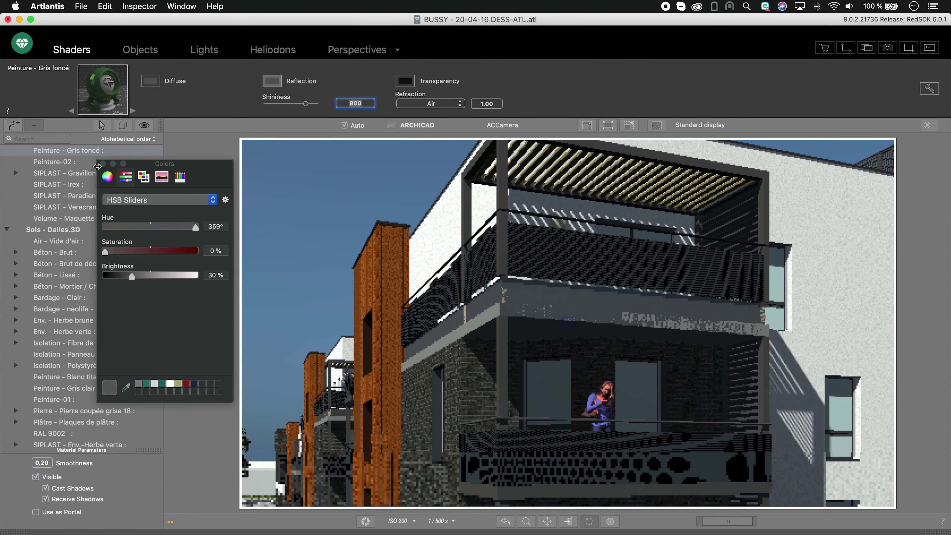
click(102, 164)
Give the balcony slab's Peinture - Gris clair shader a gray reflection with 800 shininess, and select the adjoining Métal - Acier shader
click(486, 321)
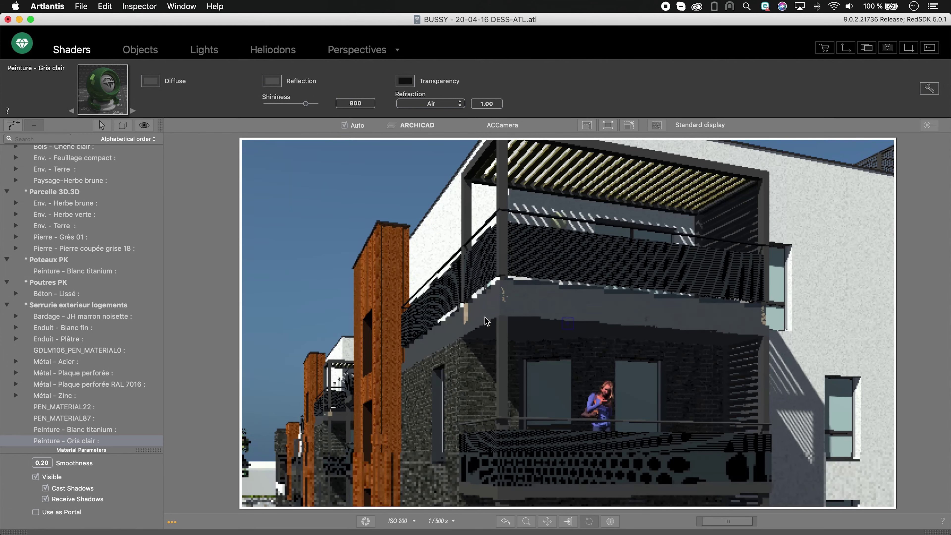
click(465, 313)
click(466, 312)
click(36, 125)
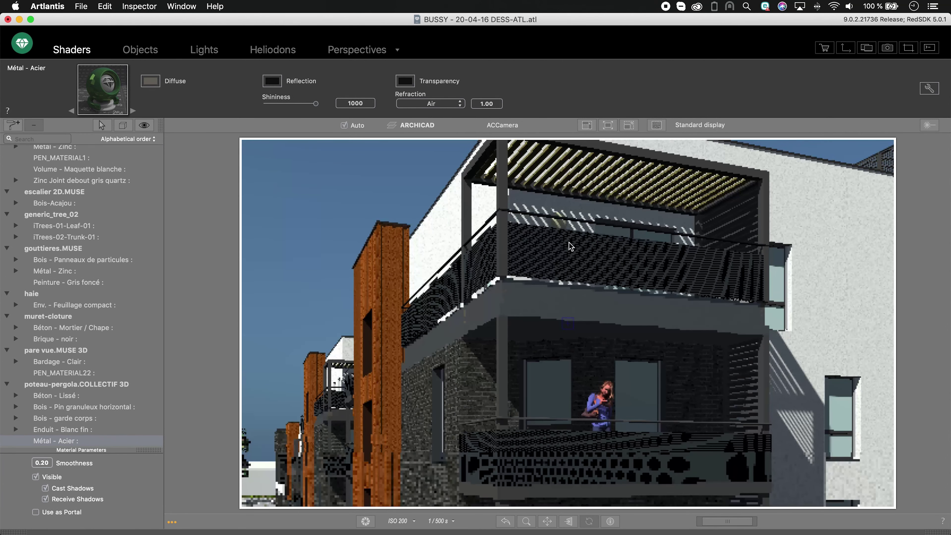
Inspect the balcony slab up close and give the pergola post's RAL 7016 shader a 29% brightness gray reflection and 800 shininess
click(568, 302)
click(511, 302)
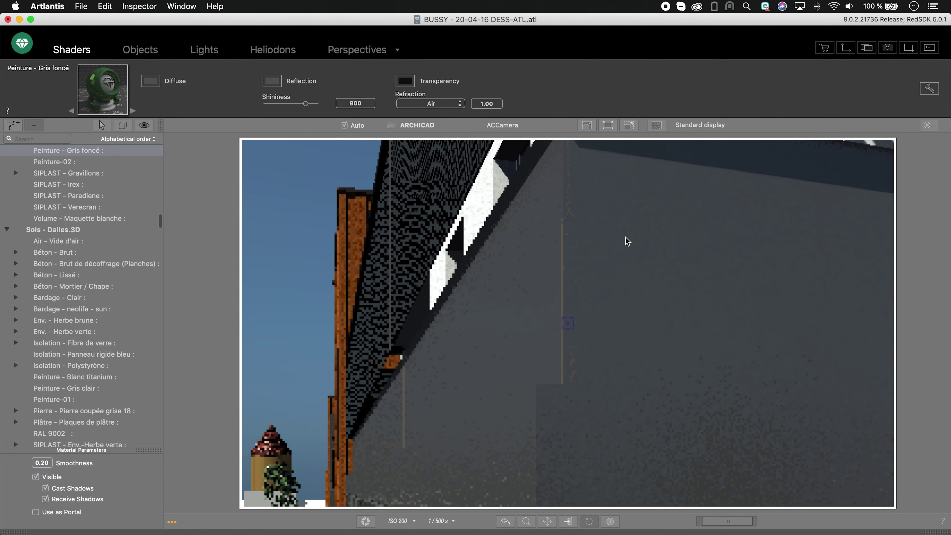
click(563, 235)
scroll(598, 363, down, 5)
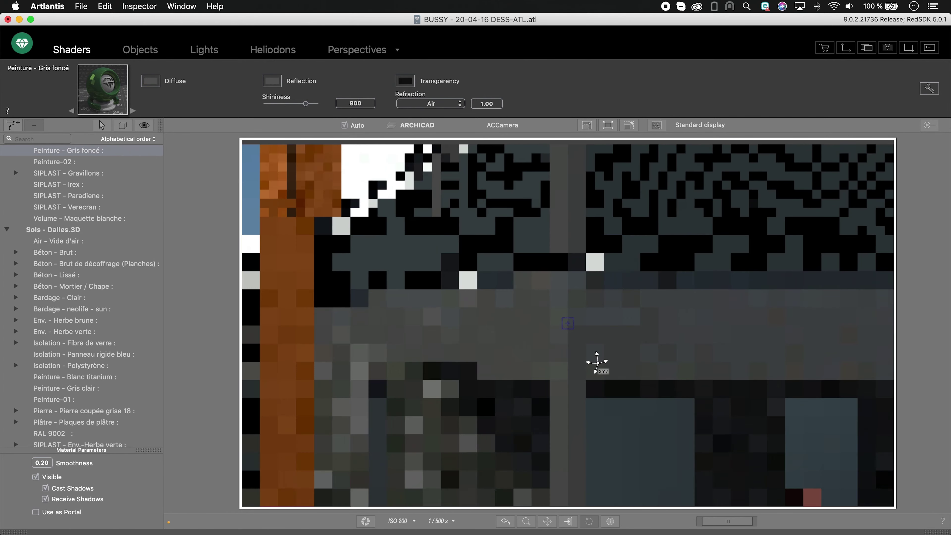
click(585, 222)
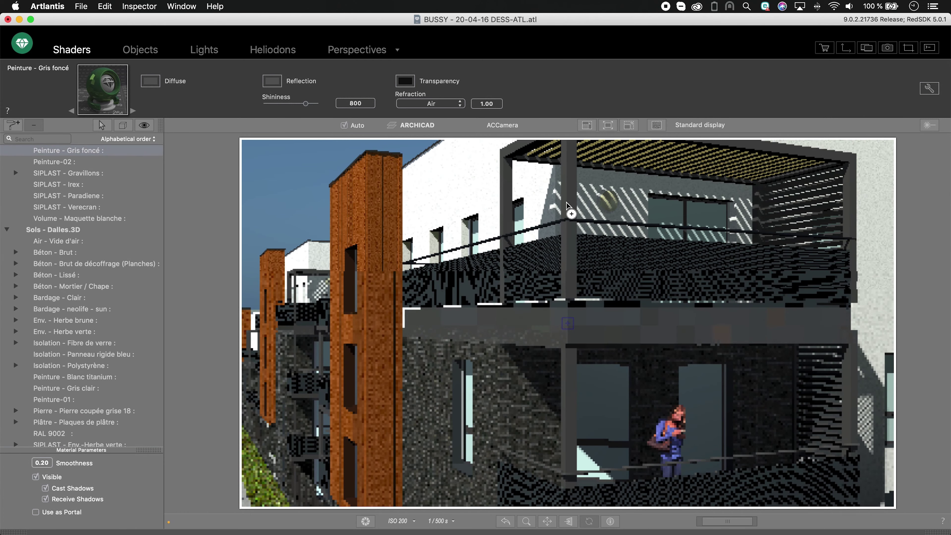
click(583, 219)
click(272, 81)
drag(122, 276, 129, 276)
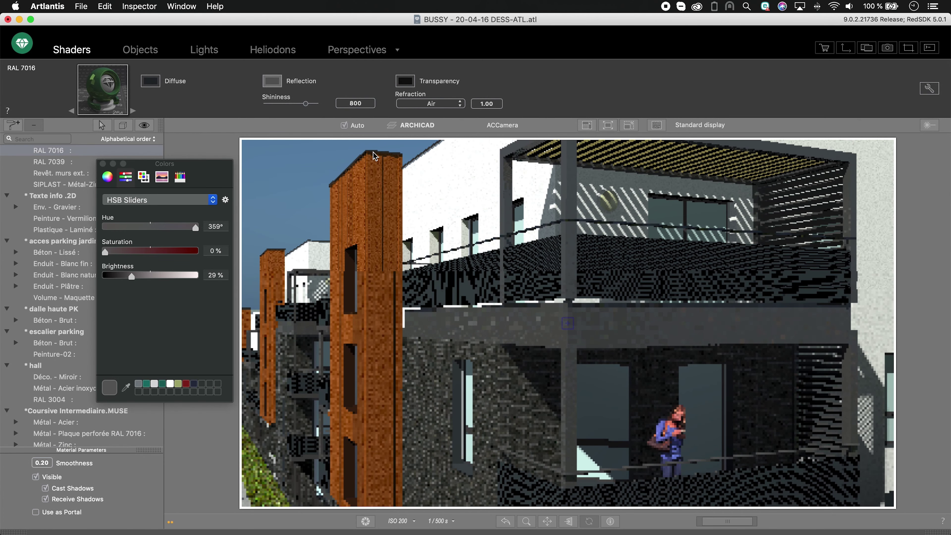
Set gray reflections of 30% brightness on the orange wall cap's RAL 7039 shader and the exterior lamp's Surface-Blanc shader
click(388, 155)
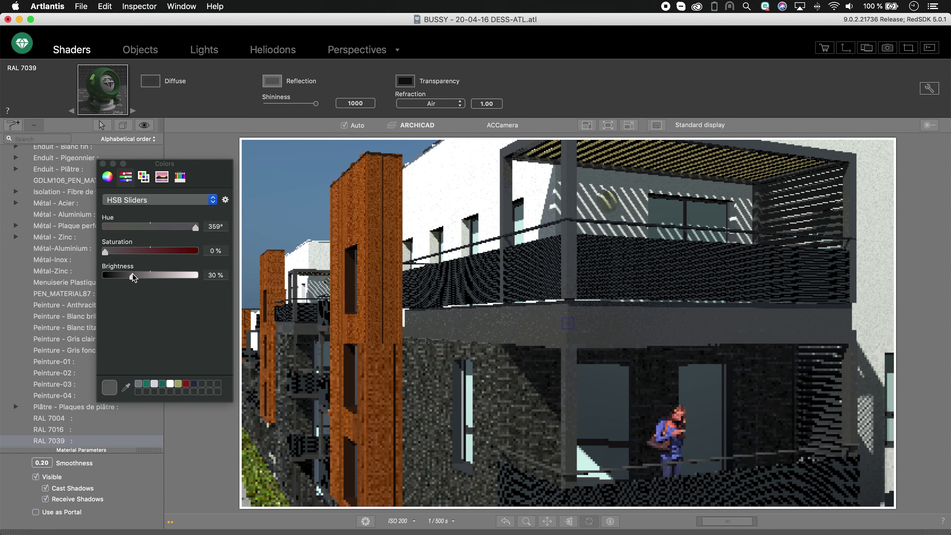
click(685, 230)
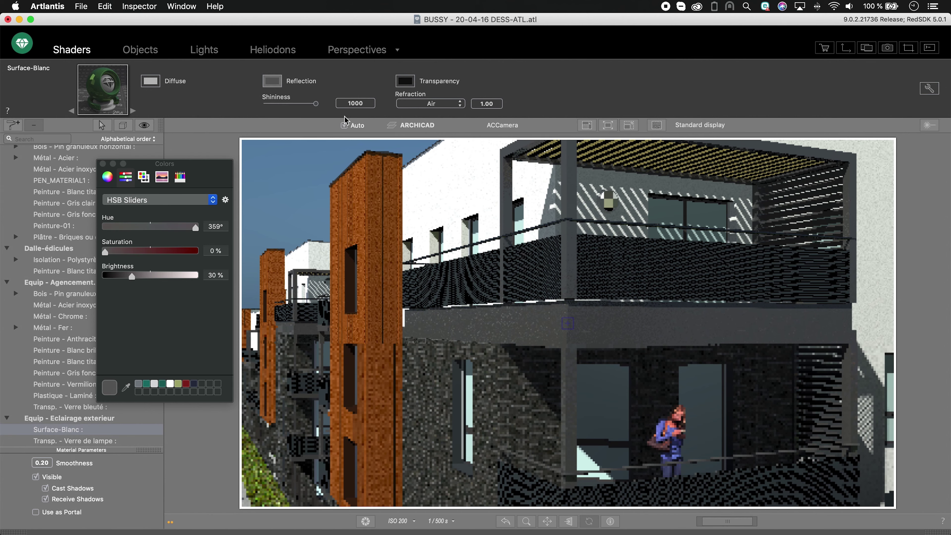
Give the balcony railing's Métal - Plaque perforée RAL 7016 shader a near-white transparency color
click(636, 227)
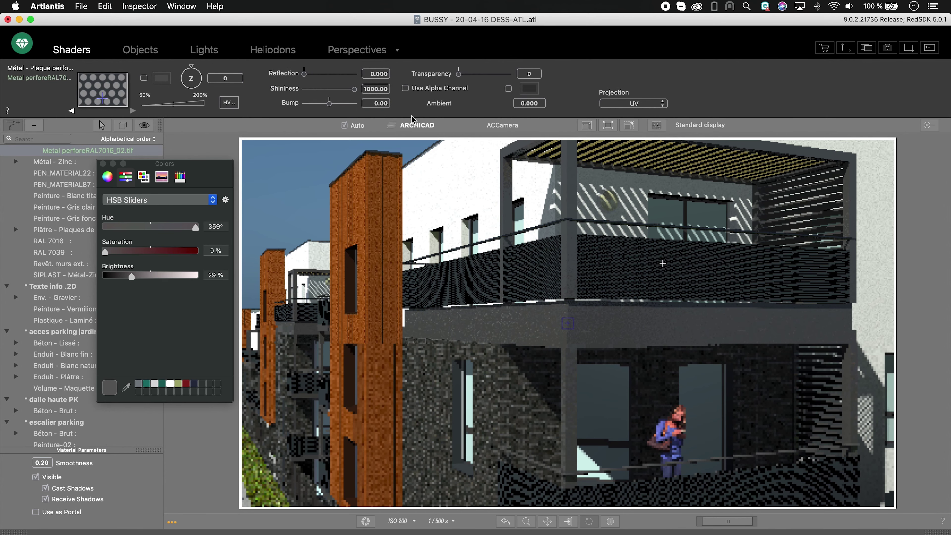
click(405, 81)
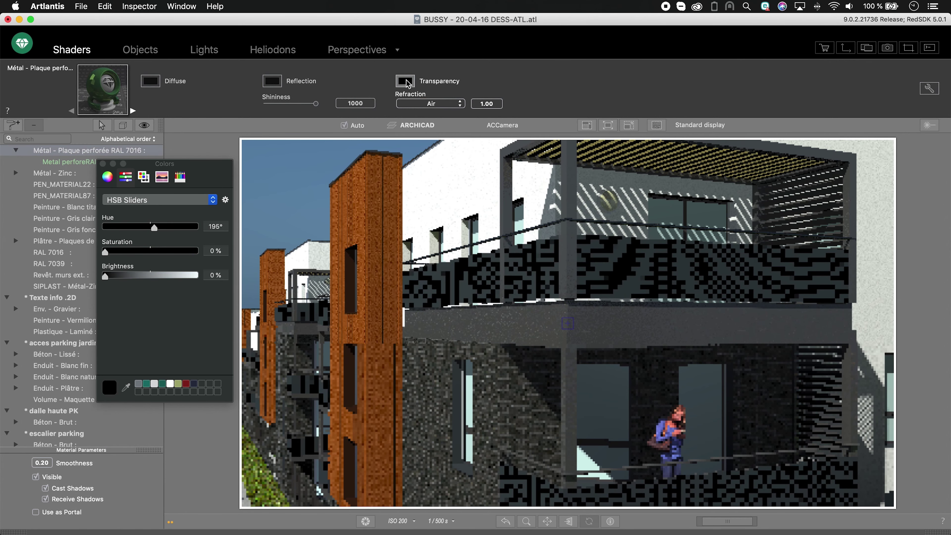
click(196, 275)
click(103, 164)
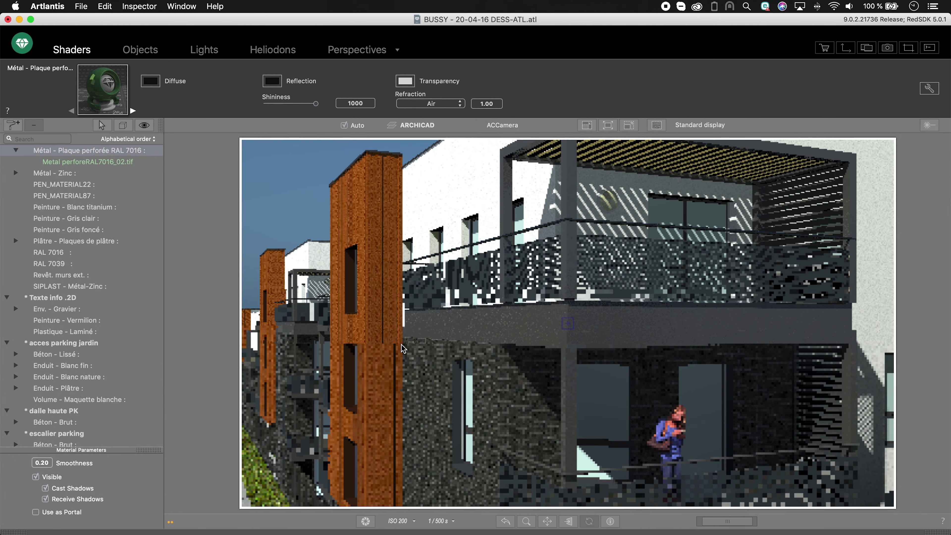
Add the Briqueteries_du_Nord-Basalte_d215_Bump.jpg texture to the Brique - noir shader with UV projection, ordered beneath the basalt brick texture
click(420, 356)
scroll(67, 199, up, 3)
right_click(69, 203)
click(97, 236)
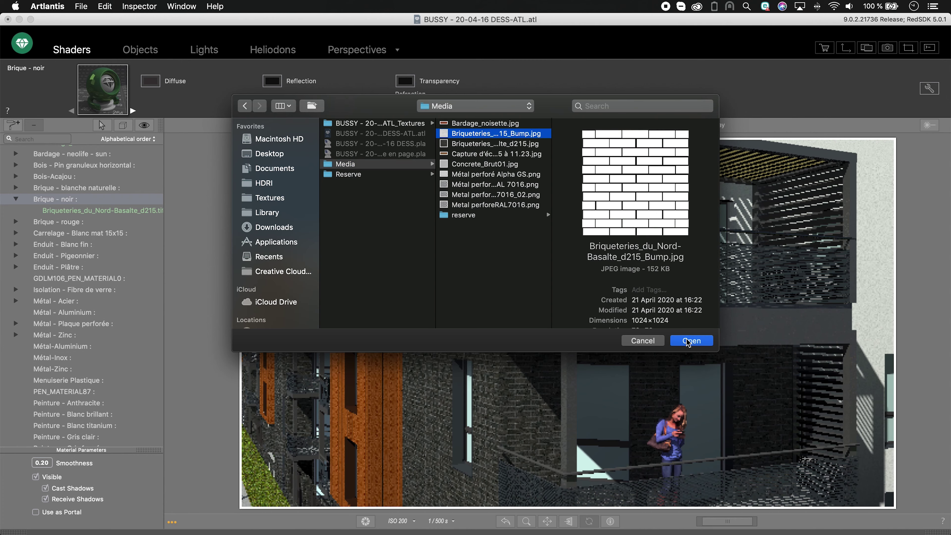
click(691, 340)
click(612, 123)
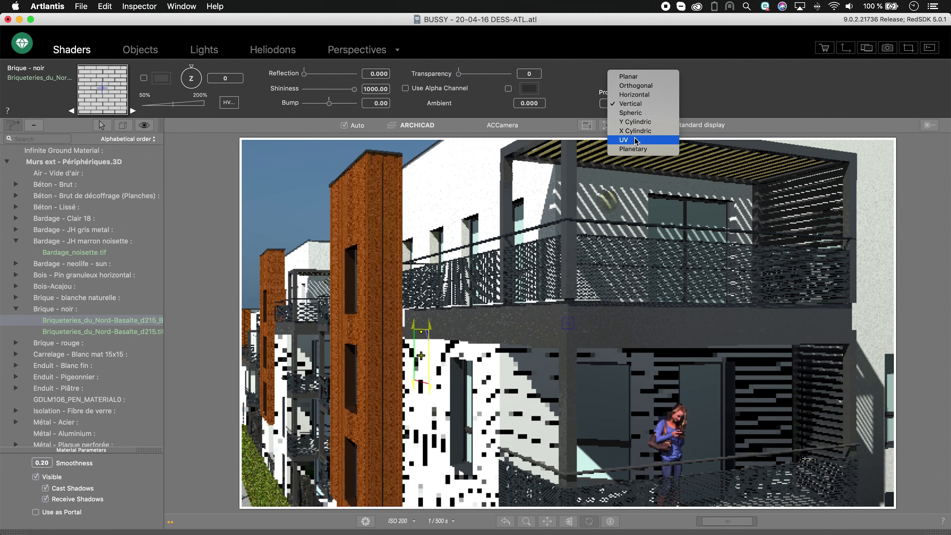
click(106, 332)
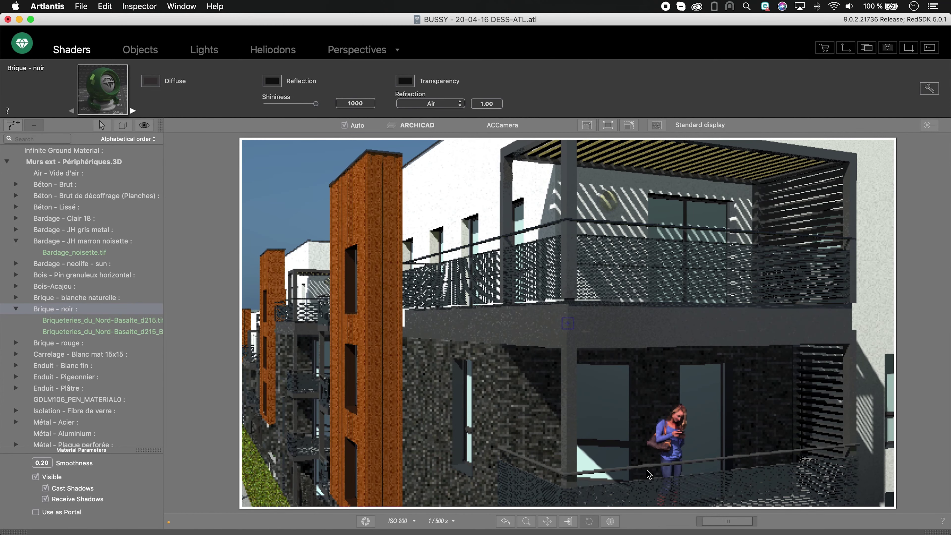
Give the lower balcony railing's Peinture - Gris foncé shader a gray reflection of 29% brightness and a shininess of 800
click(643, 471)
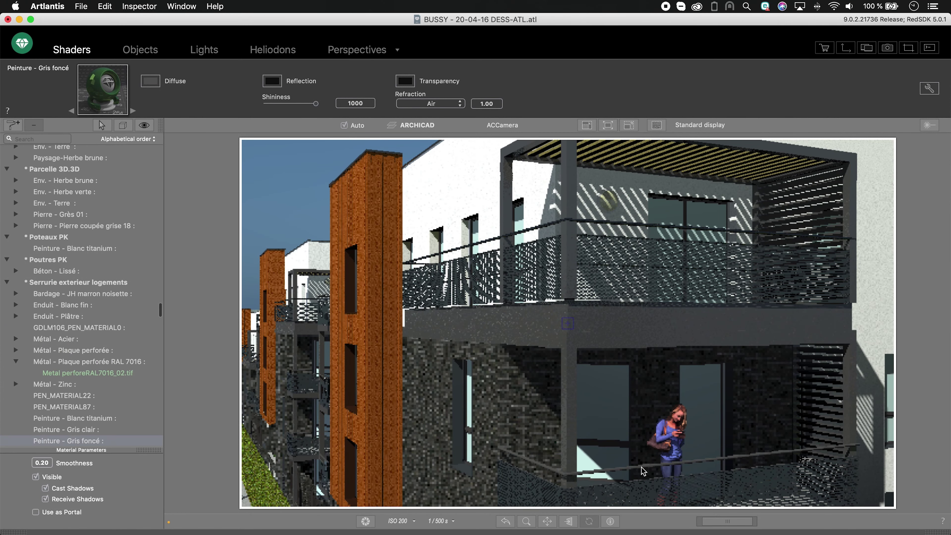
click(277, 85)
drag(105, 276, 131, 277)
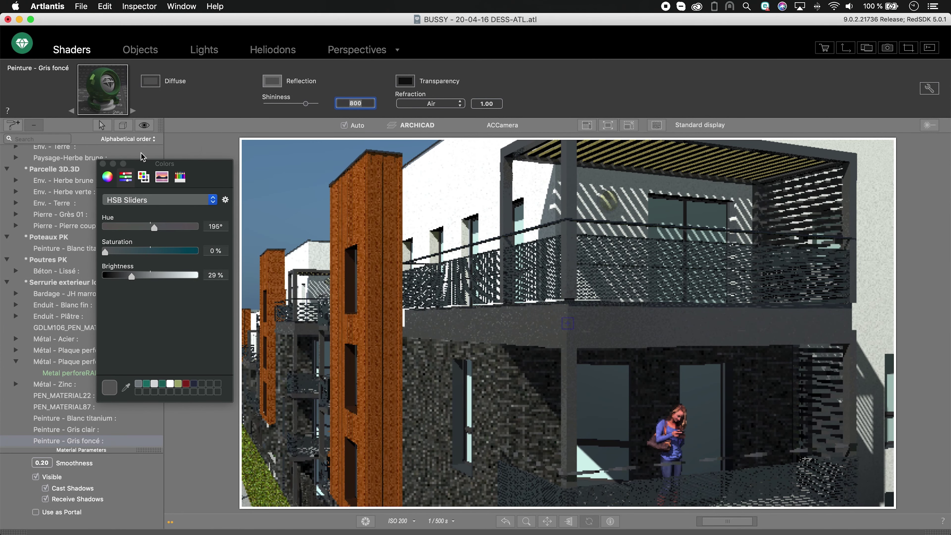
click(793, 182)
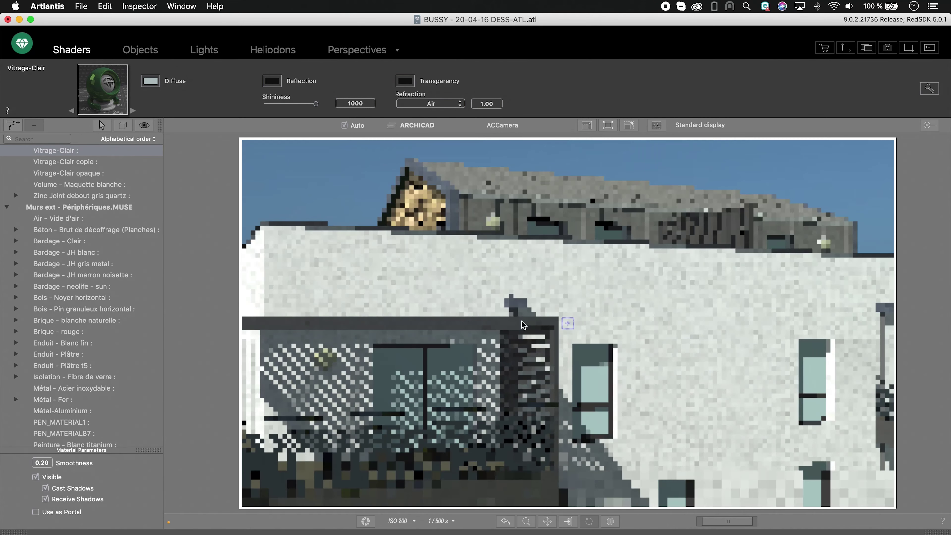
Add gray reflections to the upper facade's shaders, darkening the rooftop screen's Peinture - Gris foncé diffuse color and setting its reflection to 30% brightness
click(592, 375)
click(273, 81)
drag(106, 276, 139, 277)
click(357, 106)
click(706, 227)
click(147, 84)
click(121, 276)
click(272, 82)
click(130, 276)
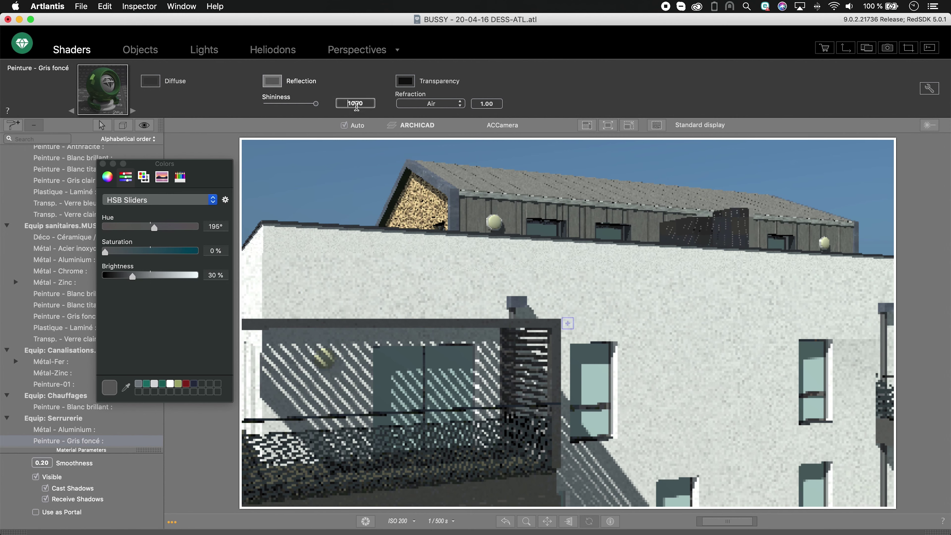
Set the diffuse color of the facade windows' Vitrage-Clair shader to black, with no saturation
click(596, 377)
click(150, 83)
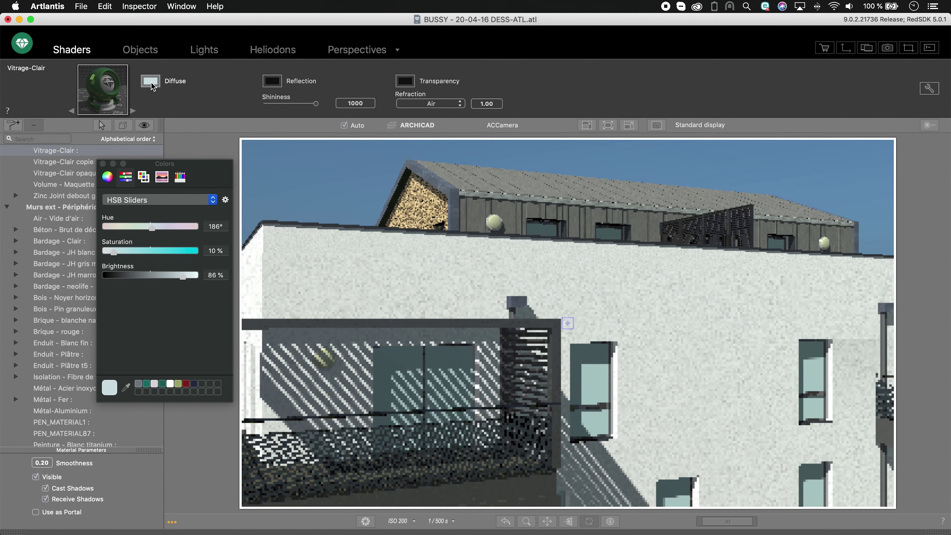
click(106, 251)
click(106, 277)
Give the Vitrage-Clair shader a mid-gray reflection, a near-white transparency and the Glass refraction of 1.50
click(272, 83)
drag(137, 274, 150, 275)
click(405, 82)
click(196, 276)
click(431, 104)
click(430, 133)
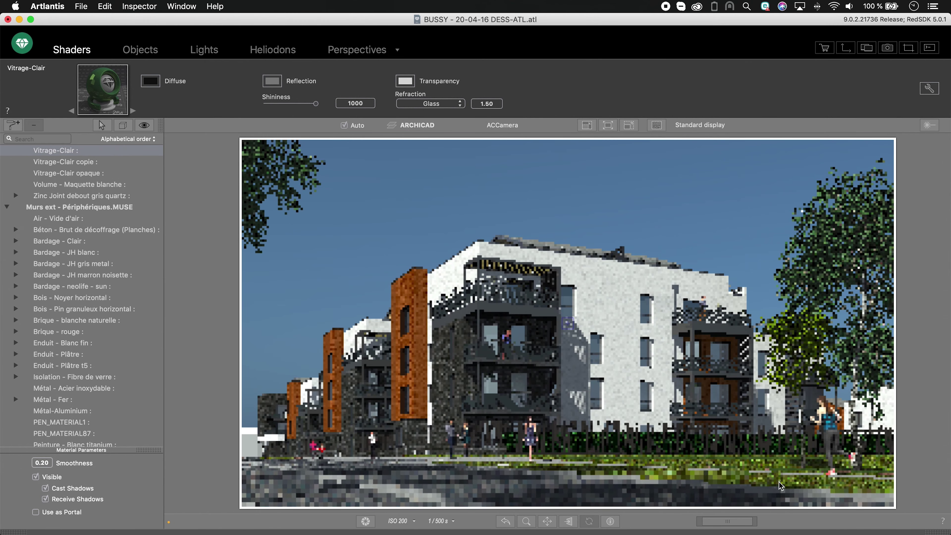
Apply the Grass 01 V2 catalog shader to the lawn's Paysage-Herbe brune material
click(651, 465)
click(86, 532)
click(116, 525)
scroll(521, 471, right, 10)
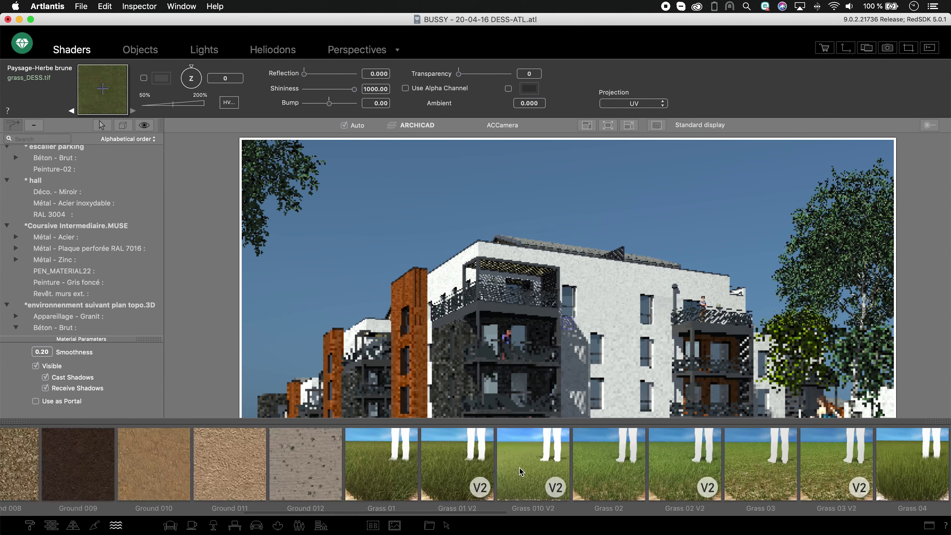
drag(452, 462, 820, 486)
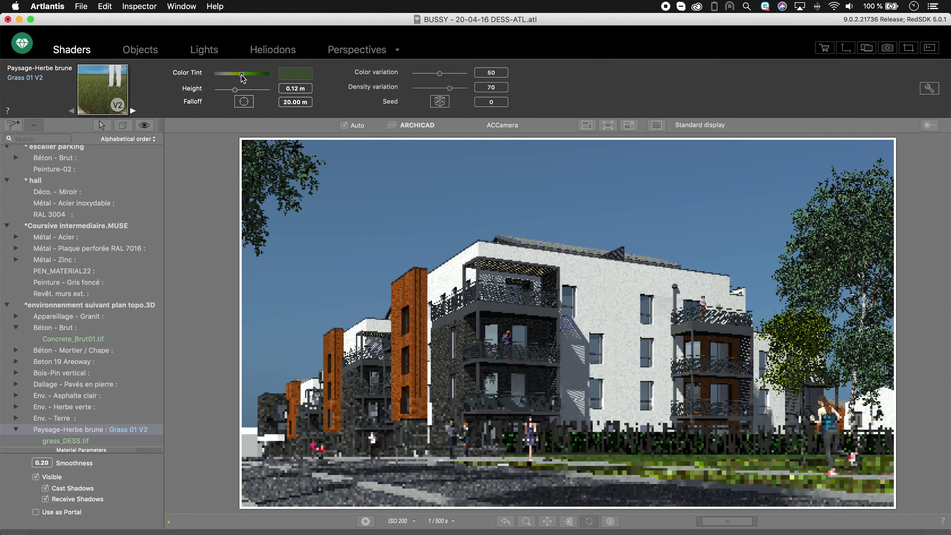
Set the Grass 01 V2 density variation to 100 and falloff to 30 m, and shift its color tint toward brown
drag(451, 88, 467, 88)
click(292, 102)
text(30)
key(Return)
Copy the Grass 01 V2 shader onto the large field's Env. - Herbe verte material
drag(717, 473, 697, 293)
scroll(652, 282, down, 5)
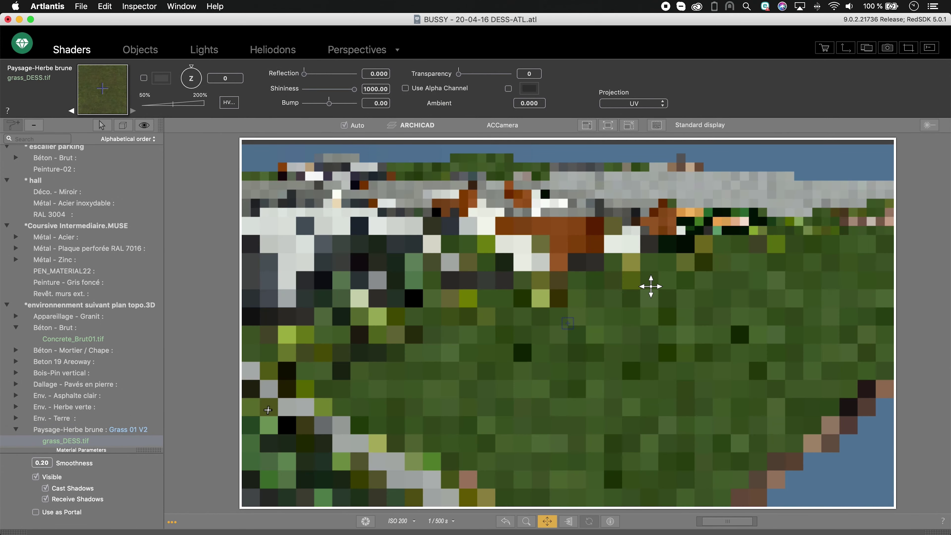
click(127, 429)
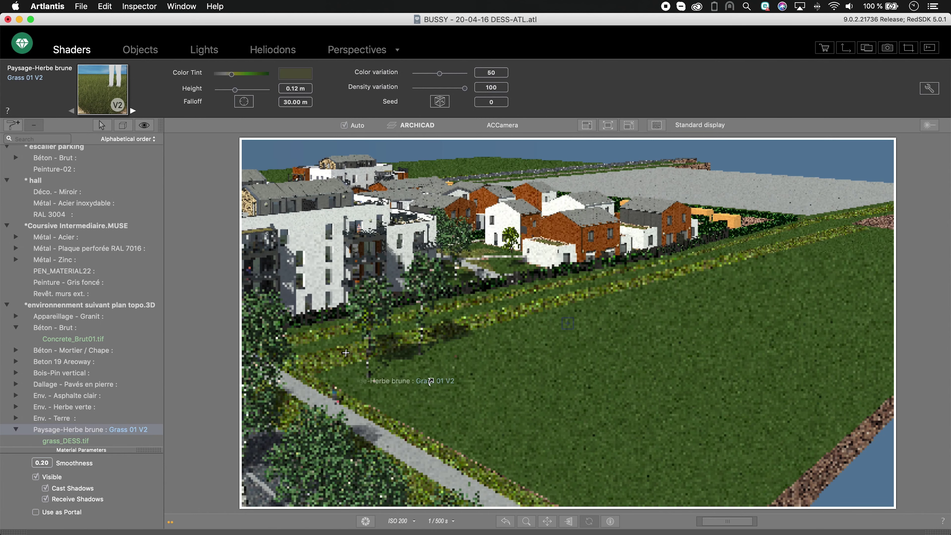
click(435, 383)
click(299, 88)
scroll(150, 375, down, 2)
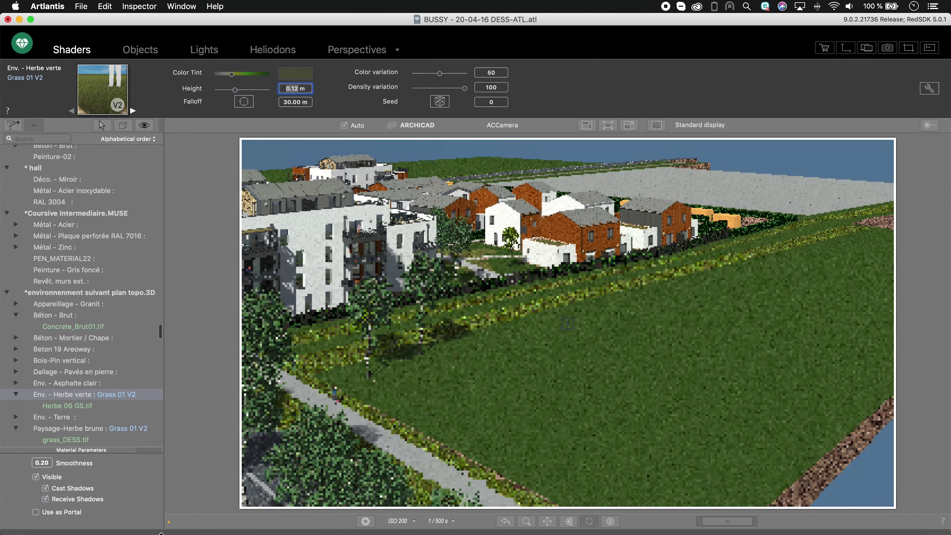
Apply Grass 02 V2 to Env. - Herbe verte with a 30 m falloff and density variation of 100, and restore the street-level view
click(116, 525)
click(210, 483)
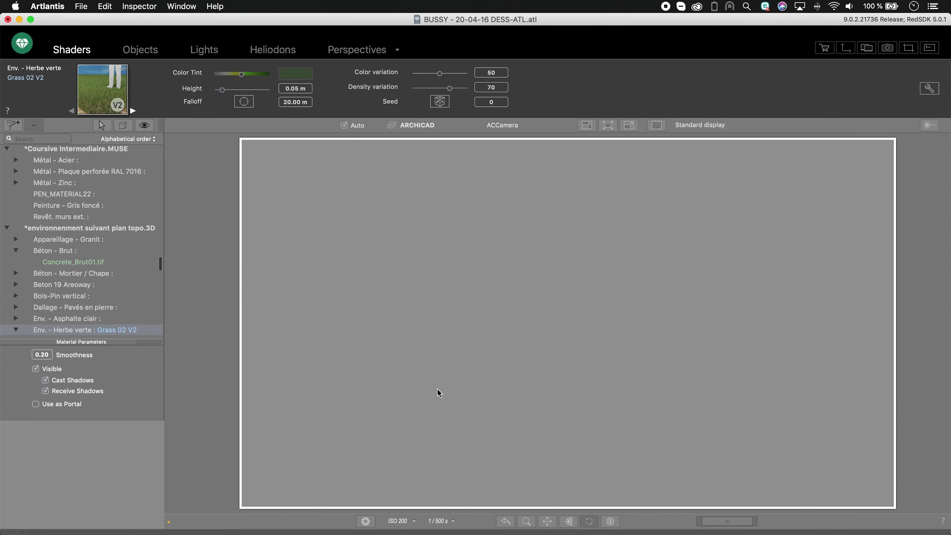
double_click(287, 102)
text(30)
key(Tab)
click(505, 521)
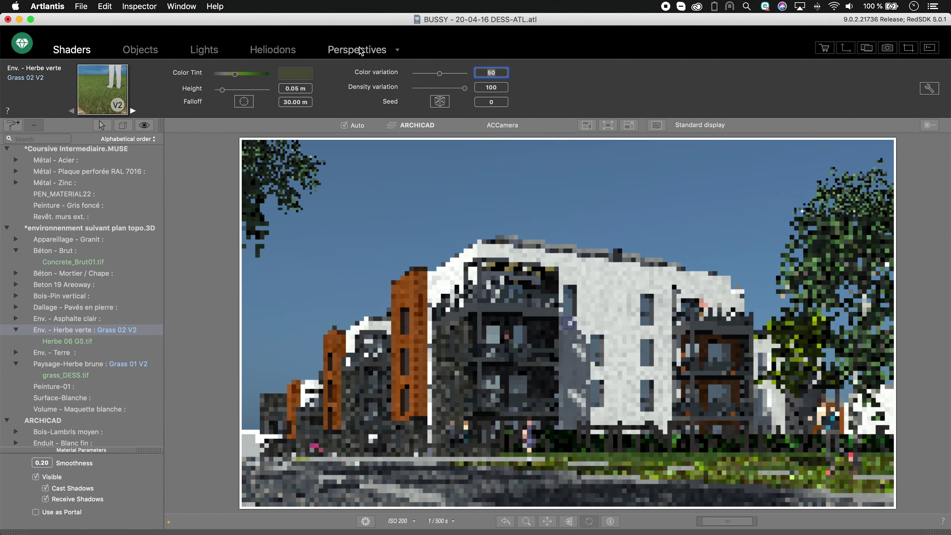
Load kloofendal_48d_partly_cloudy_8k.hdr from the HDRI folder as the background image of the Render_Pelegrin perspective
click(361, 51)
click(316, 93)
click(308, 121)
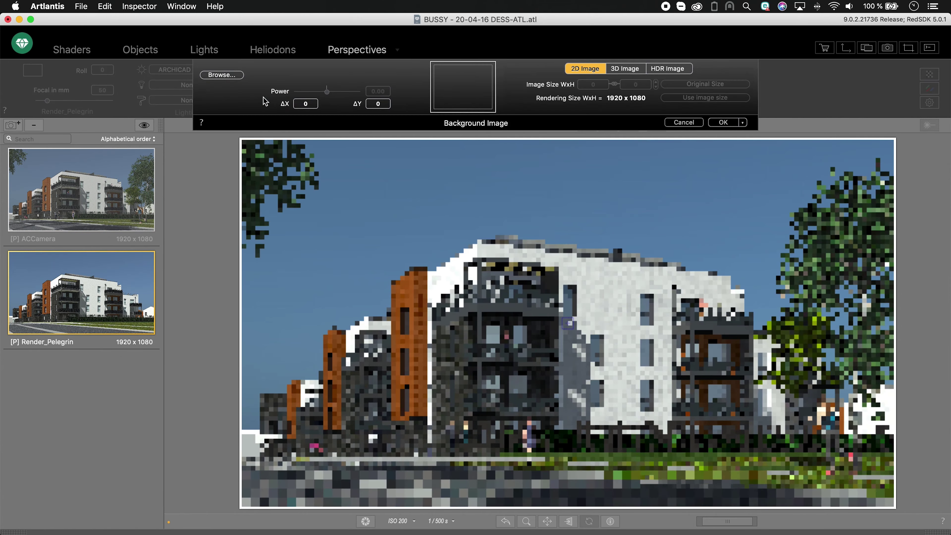
click(221, 74)
click(258, 183)
scroll(374, 225, down, 5)
click(374, 279)
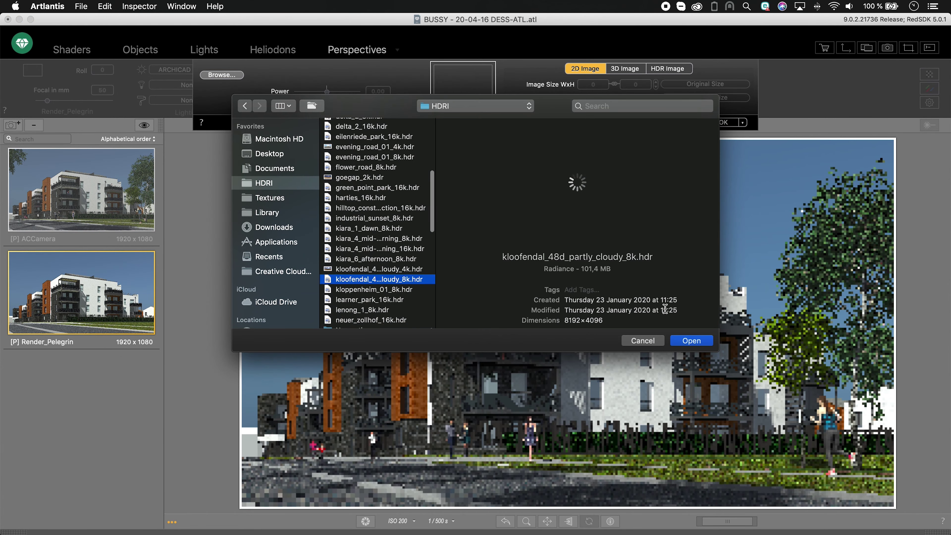
click(691, 341)
Enable the HDR background's lighting at 2 and set its power to 10
click(518, 99)
click(378, 91)
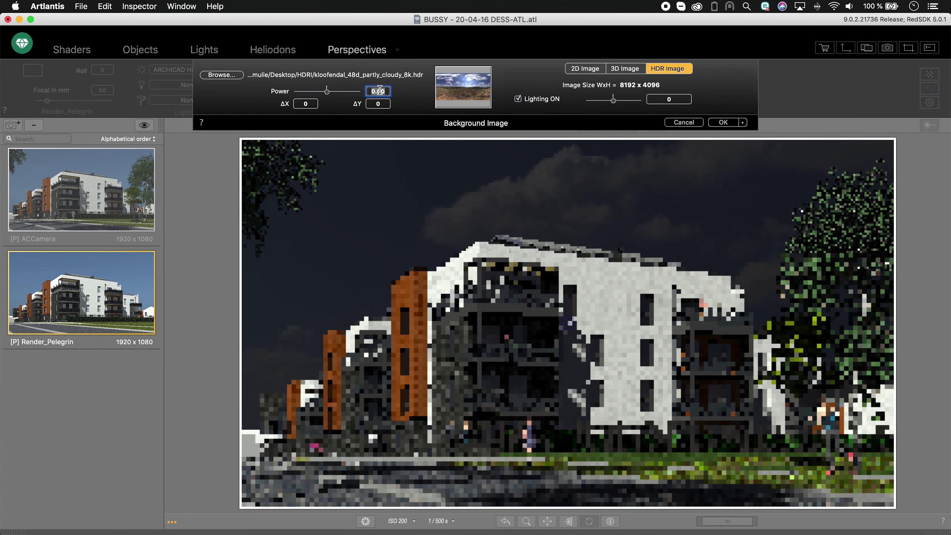
text(10)
Position the cloudy sky behind the building with ΔX 2500 and ΔY 0, and apply the background
click(314, 104)
drag(749, 199, 424, 203)
drag(607, 197, 533, 198)
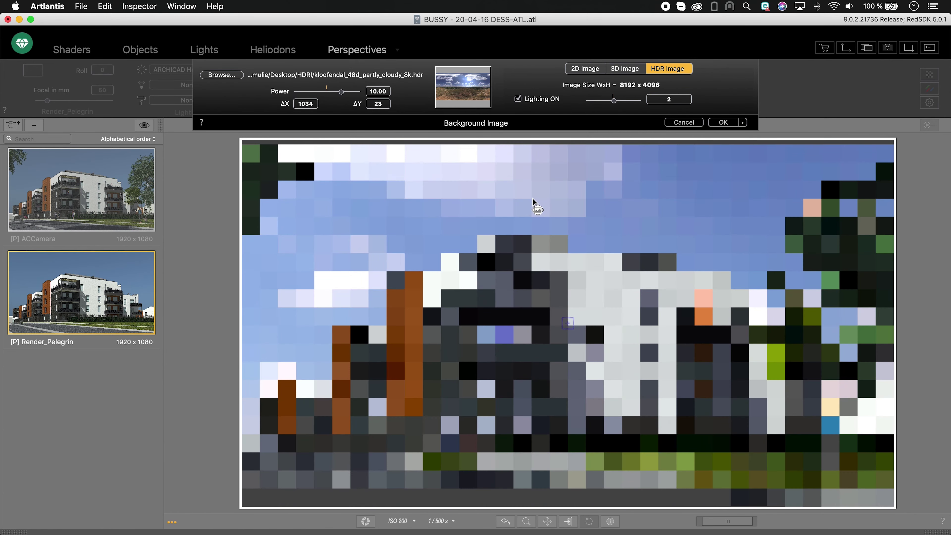
drag(726, 197, 465, 199)
drag(737, 192, 535, 187)
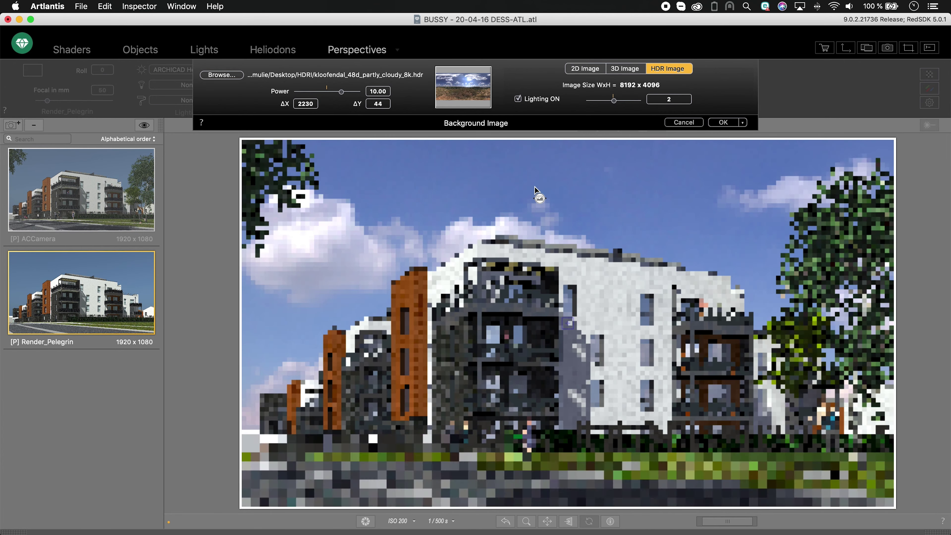
drag(599, 194, 584, 191)
double_click(305, 104)
text(2500)
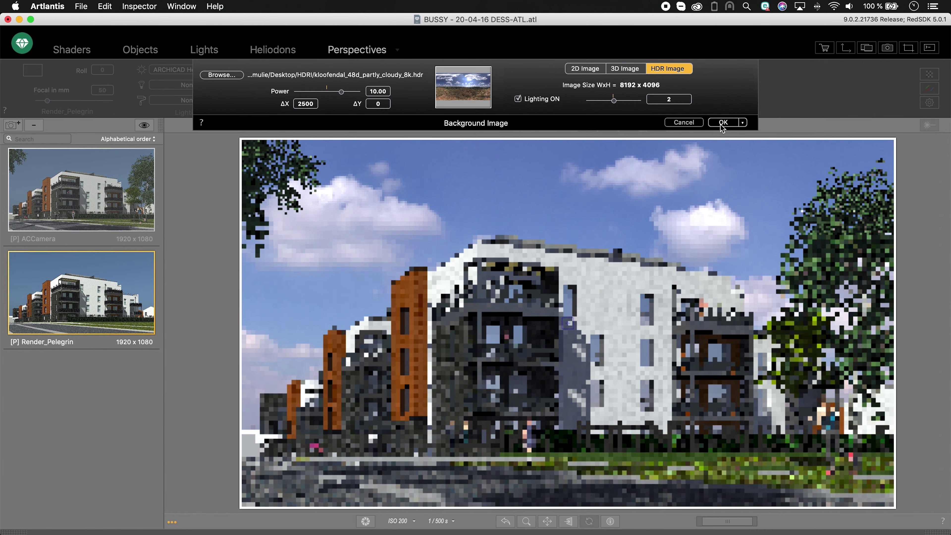
click(722, 122)
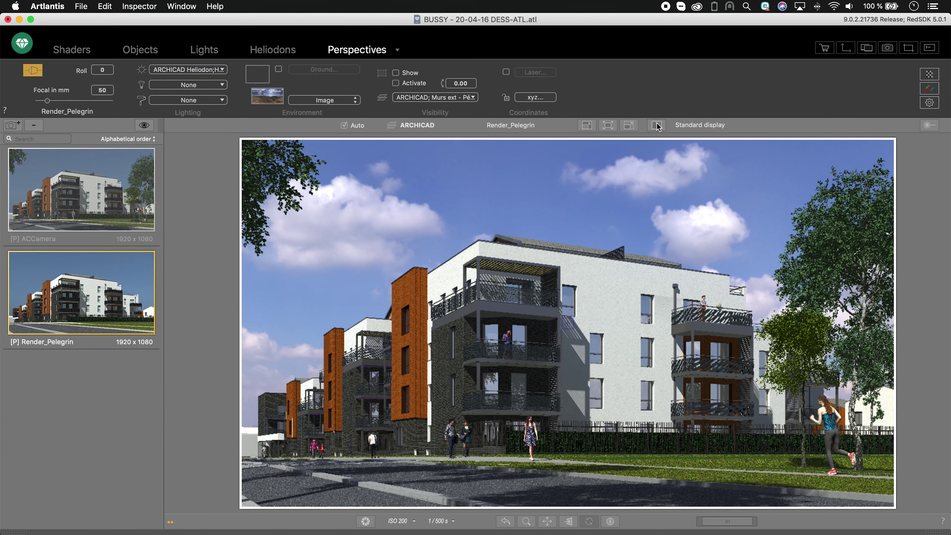
Set up a final rendering of Render_Pelegrin in Photoshop format, saved to the Desktop
click(887, 48)
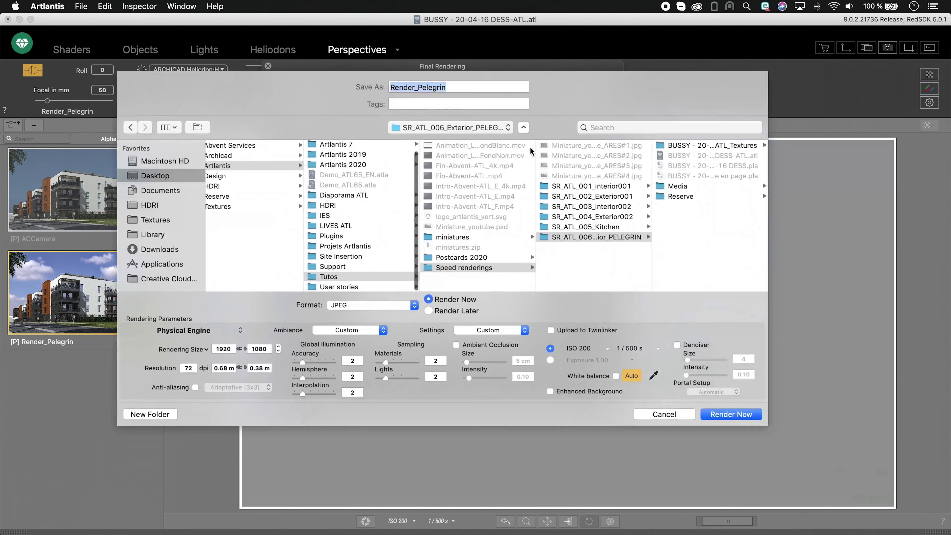
click(378, 306)
click(363, 350)
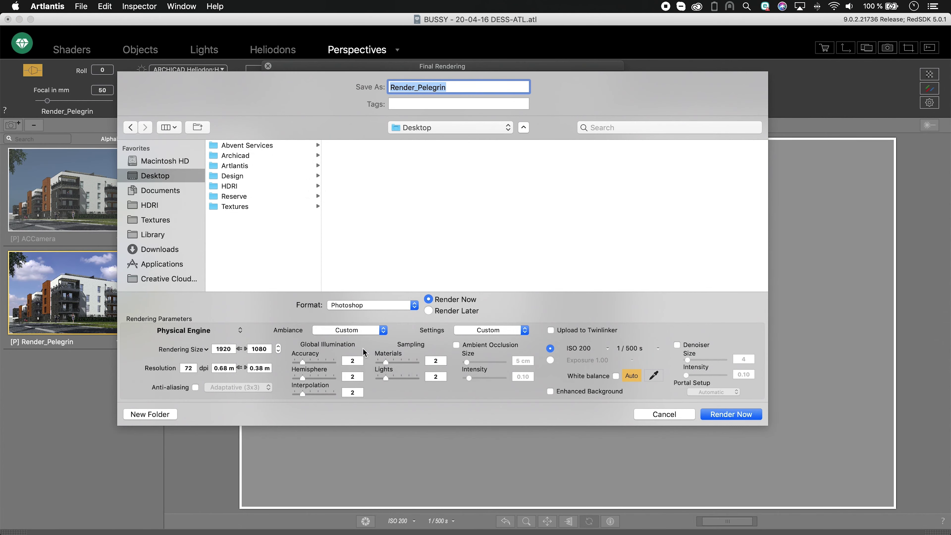
Enable Fixed Rate (4x4) anti-aliasing, set the global illumination accuracy and hemisphere to 1, and launch the rendering
click(195, 387)
click(238, 387)
click(242, 417)
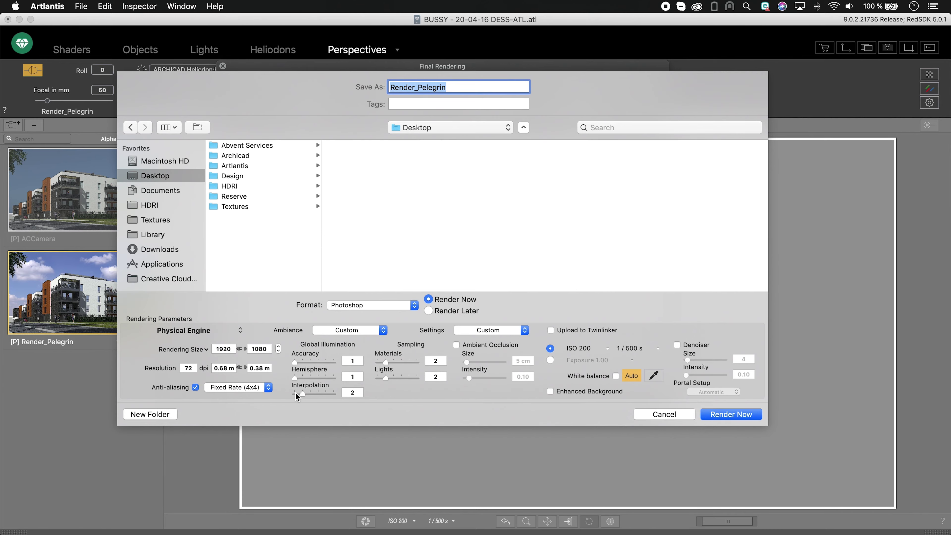
click(728, 414)
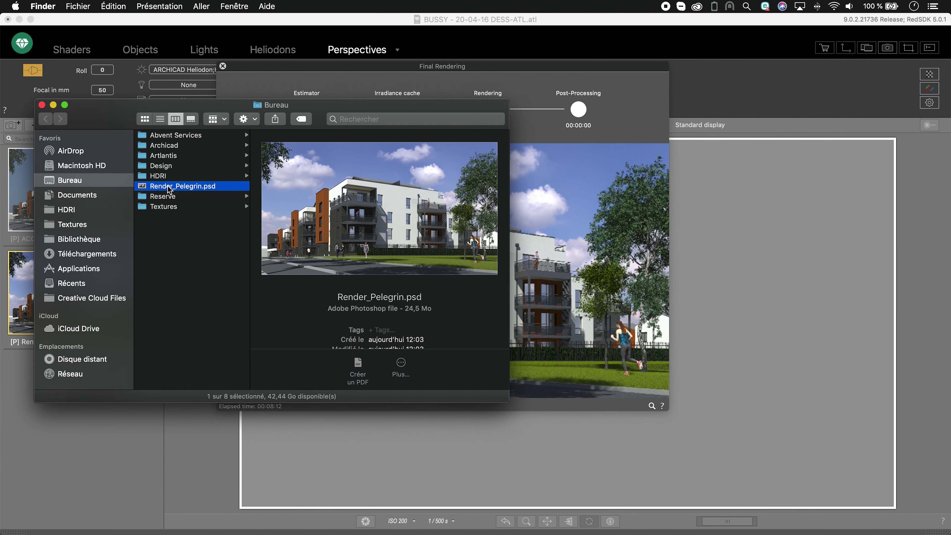
Open Render_Pelegrin.psd in Photoshop and hide the ALL layer
double_click(168, 187)
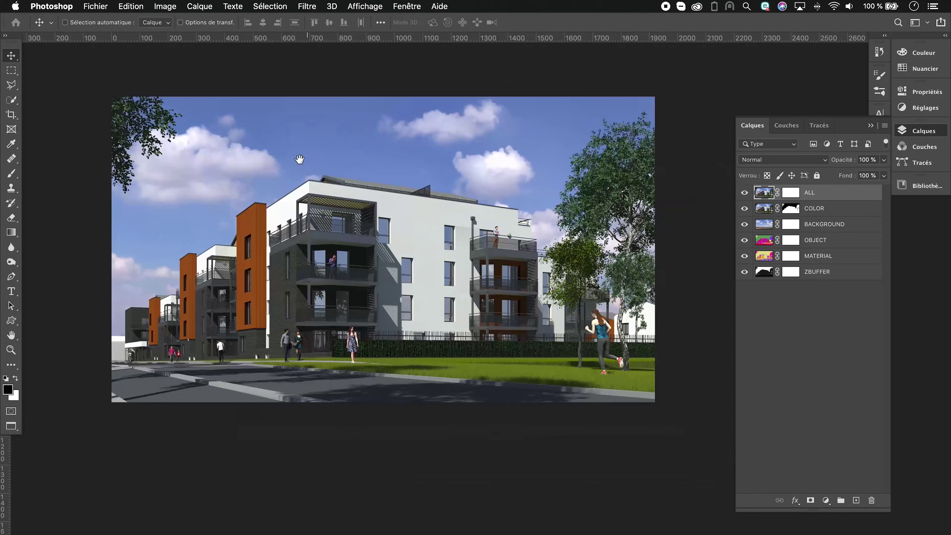
drag(299, 159, 263, 127)
click(744, 192)
Duplicate the COLOR and BACKGROUND layers, merge the copies and name the merged layer Render
click(823, 208)
shift+click(832, 225)
key(super+j)
key(super+e)
double_click(793, 209)
text(Render)
Start a Camera Raw filter on the Render layer with temperature +10, tint +5, exposure +0.35 and contrast +20
click(307, 6)
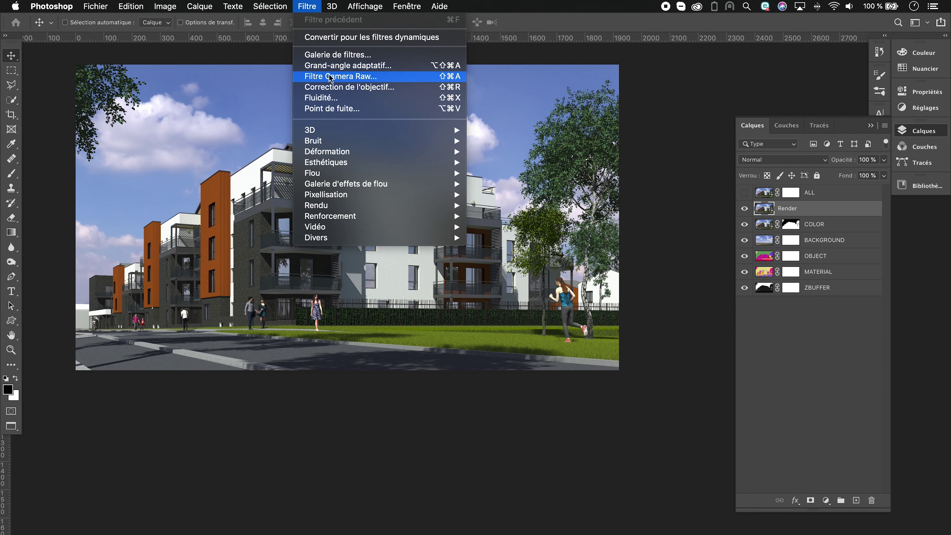
click(329, 77)
drag(866, 227, 873, 228)
drag(865, 246, 869, 247)
drag(865, 284, 878, 303)
Set highlights -60, shadows -3, whites -48, blacks -6, texture +19, clarity +12, dehaze -8 and vibrance -7, and apply the Camera Raw filter
drag(865, 321, 824, 320)
drag(865, 338, 862, 338)
drag(866, 357, 832, 357)
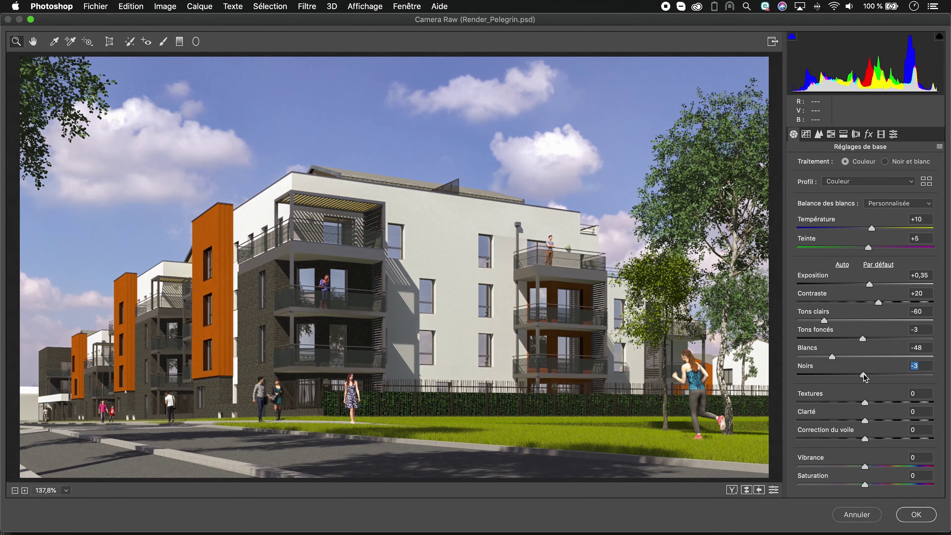
drag(879, 402, 862, 469)
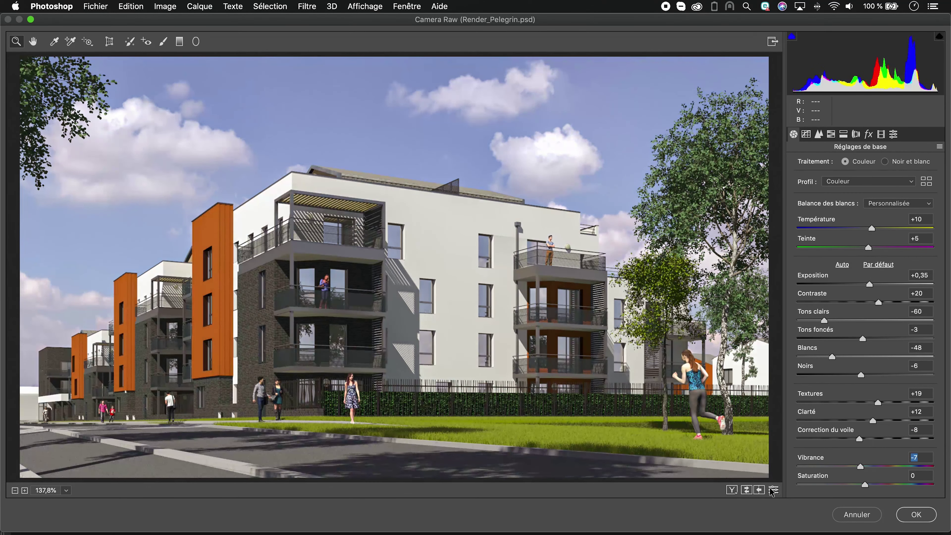
click(916, 514)
Adjust the Render layer's Selective Color: yellows with cyan +12, magenta +11, yellow -7; greens with cyan -42, magenta +82
click(165, 6)
mouse_move(177, 37)
click(360, 388)
click(718, 116)
drag(729, 146, 729, 174)
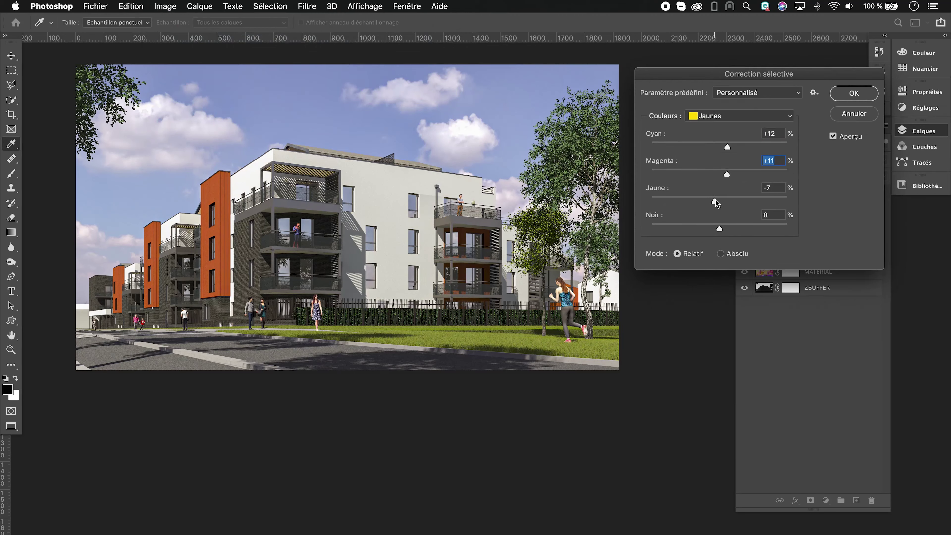
click(740, 116)
click(734, 127)
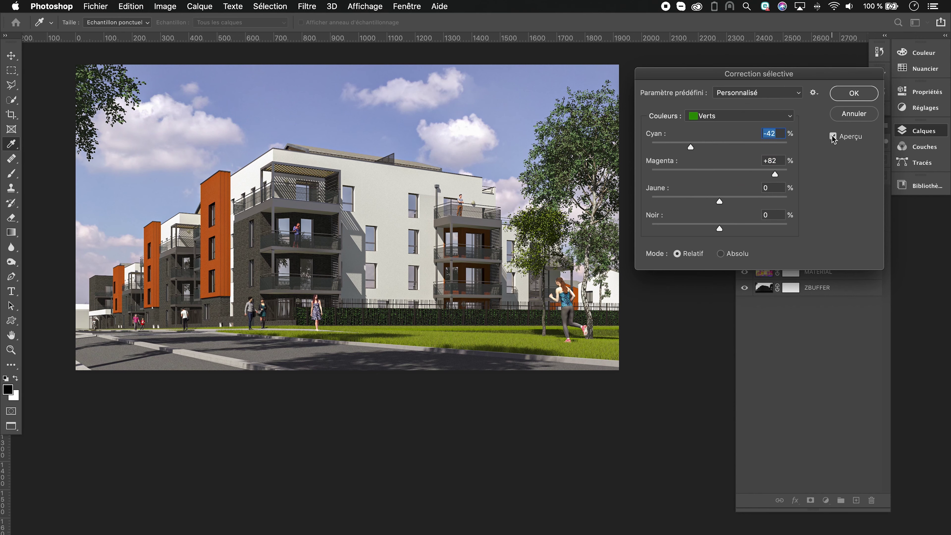
Set the blues to cyan +100, yellow -15 and black +21, compare the preview and apply the Selective Color correction
click(782, 119)
click(759, 136)
drag(719, 228, 709, 203)
click(832, 136)
click(833, 136)
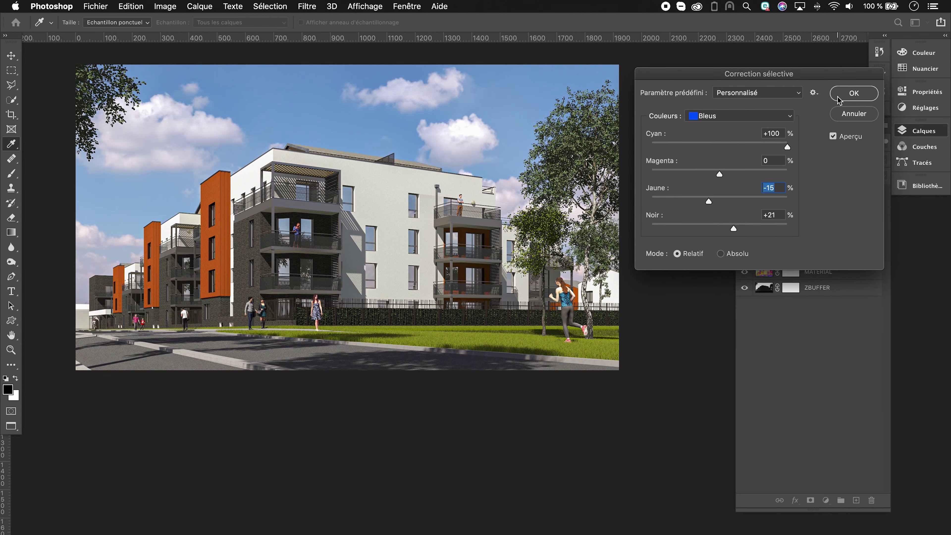
click(837, 98)
Save the retouched image on the Desktop as a JPEG copy named Render_Pelegrin_PP.jpg
key(super+shift+s)
click(637, 314)
click(531, 394)
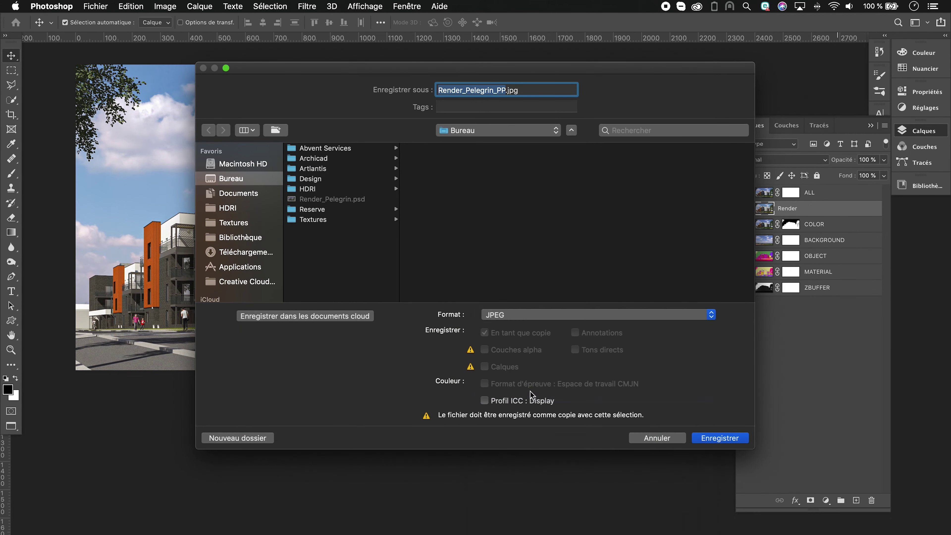